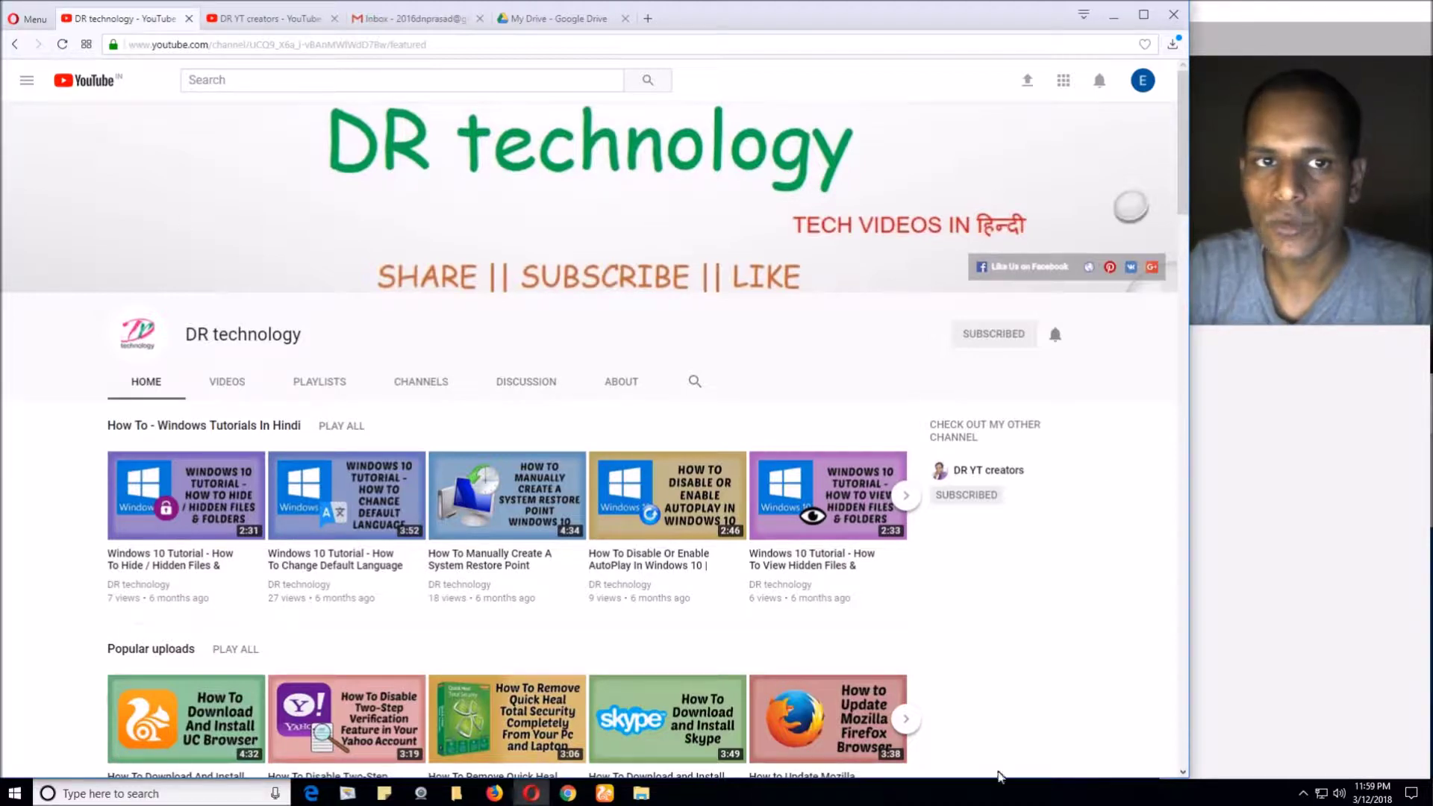
- Switch from the DR technology YouTube channel to the Gmail inbox tab
{"action": "left_click", "coordinate": [410, 18]}
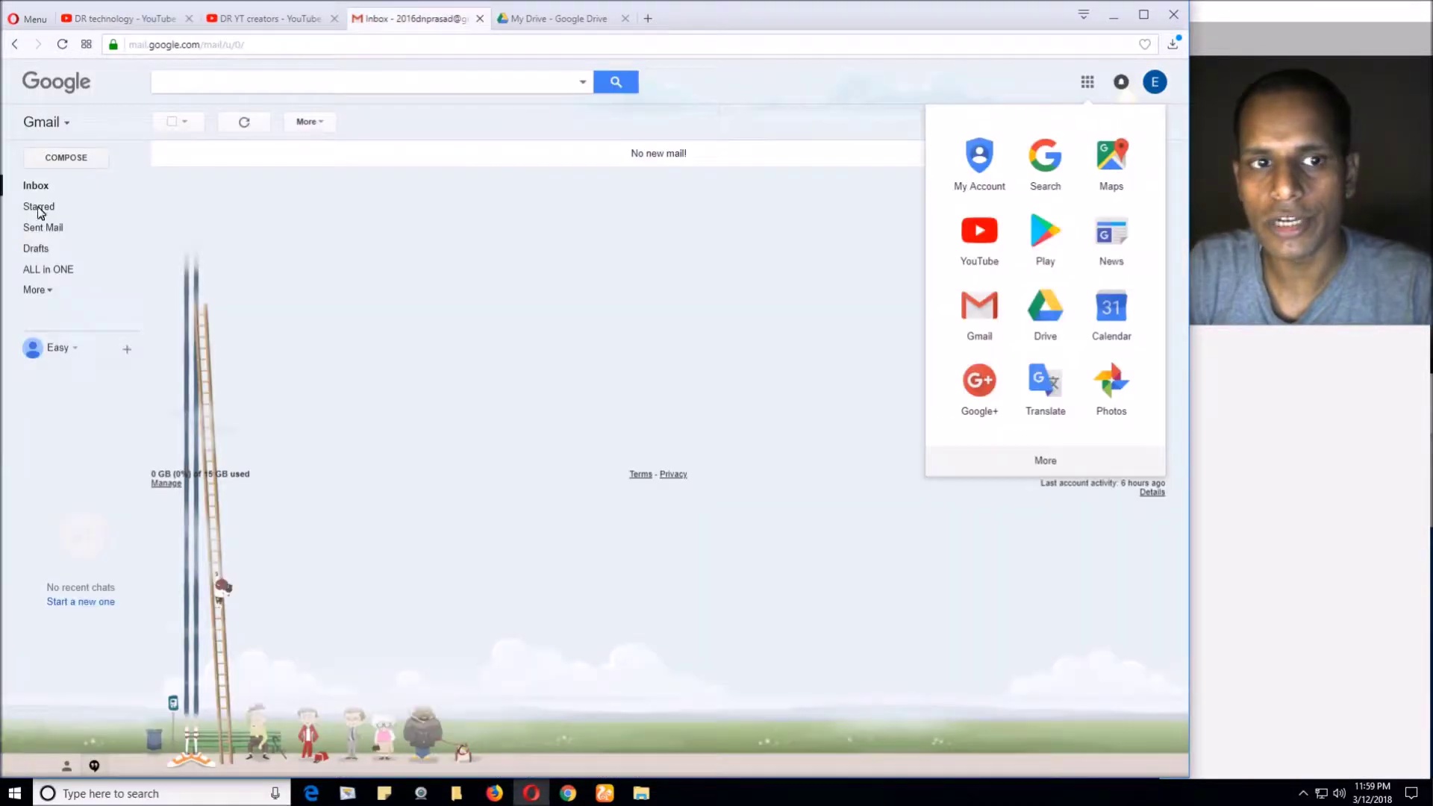
- Upload the DR technology image from Local Disk (D:) into My Drive
{"action": "left_click", "coordinate": [765, 373]}
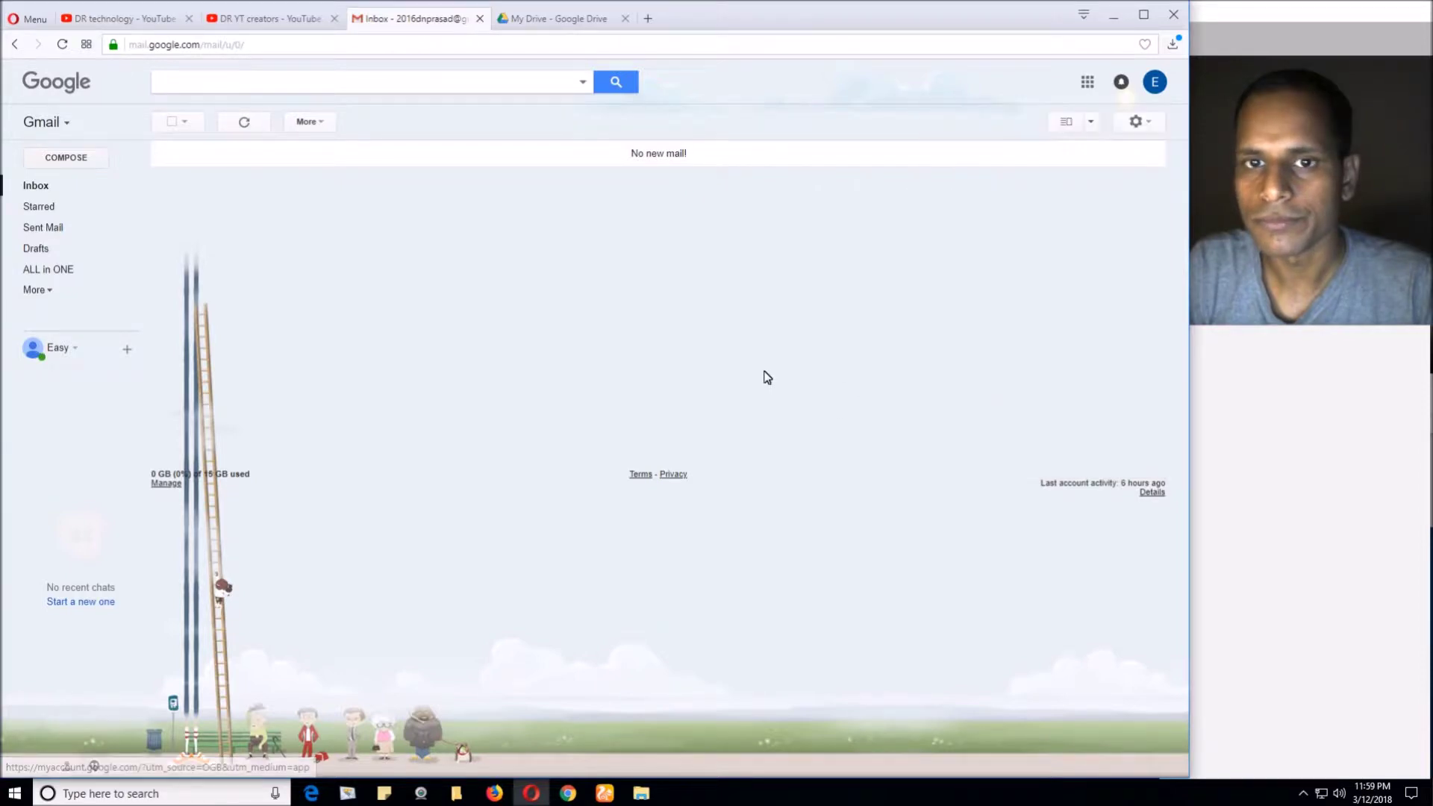
{"action": "left_click", "coordinate": [1088, 82]}
{"action": "left_click", "coordinate": [537, 324]}
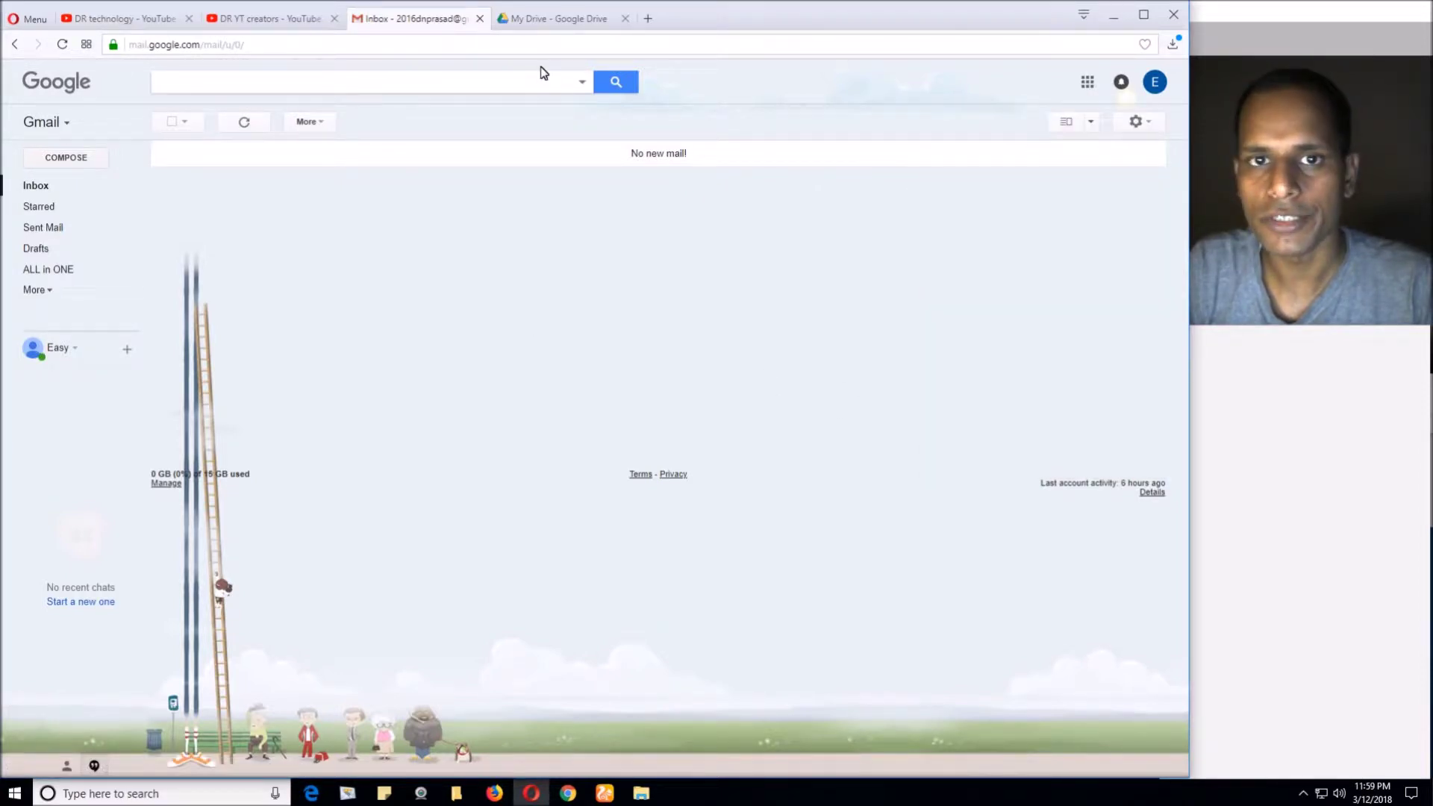
{"action": "left_click", "coordinate": [549, 21]}
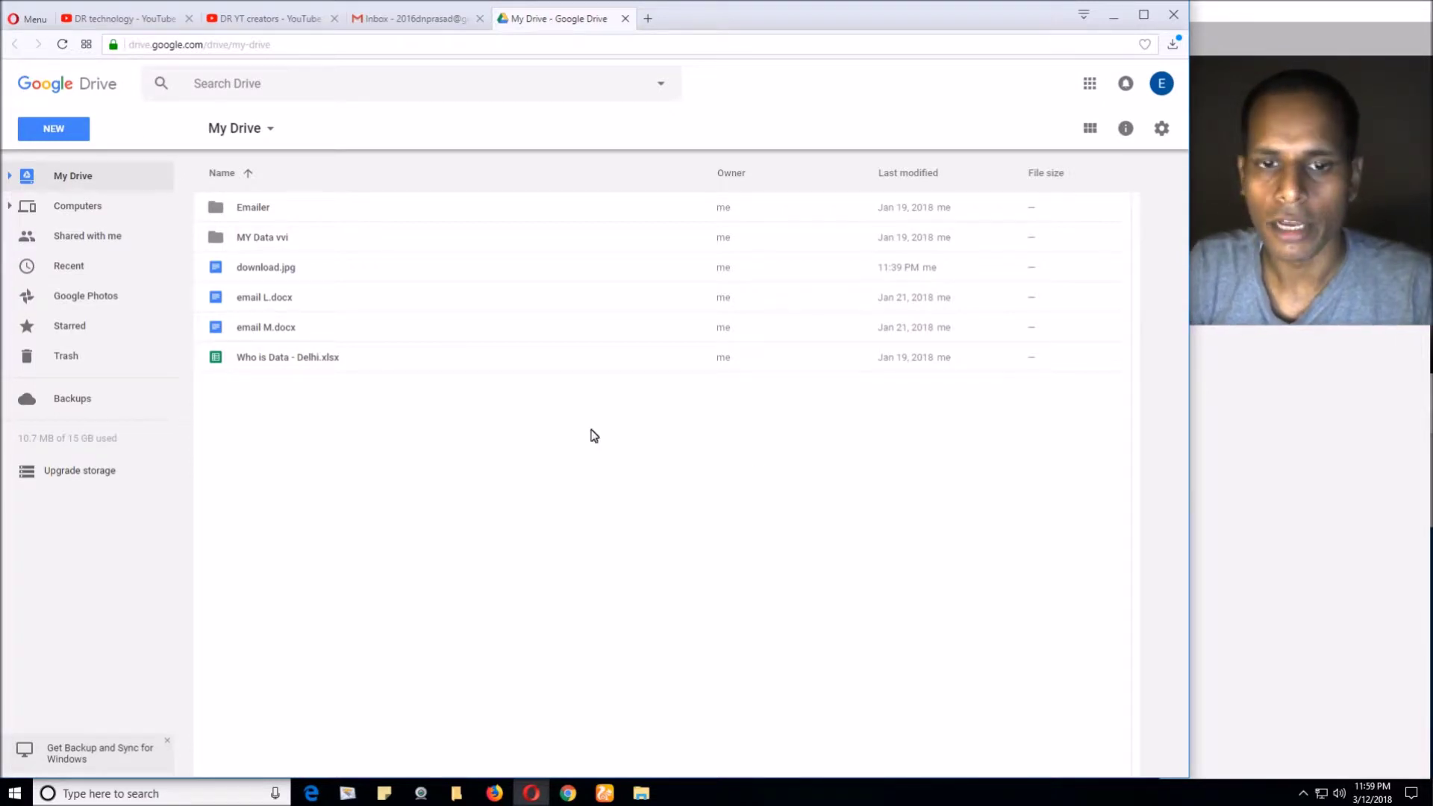
{"action": "left_click", "coordinate": [56, 134]}
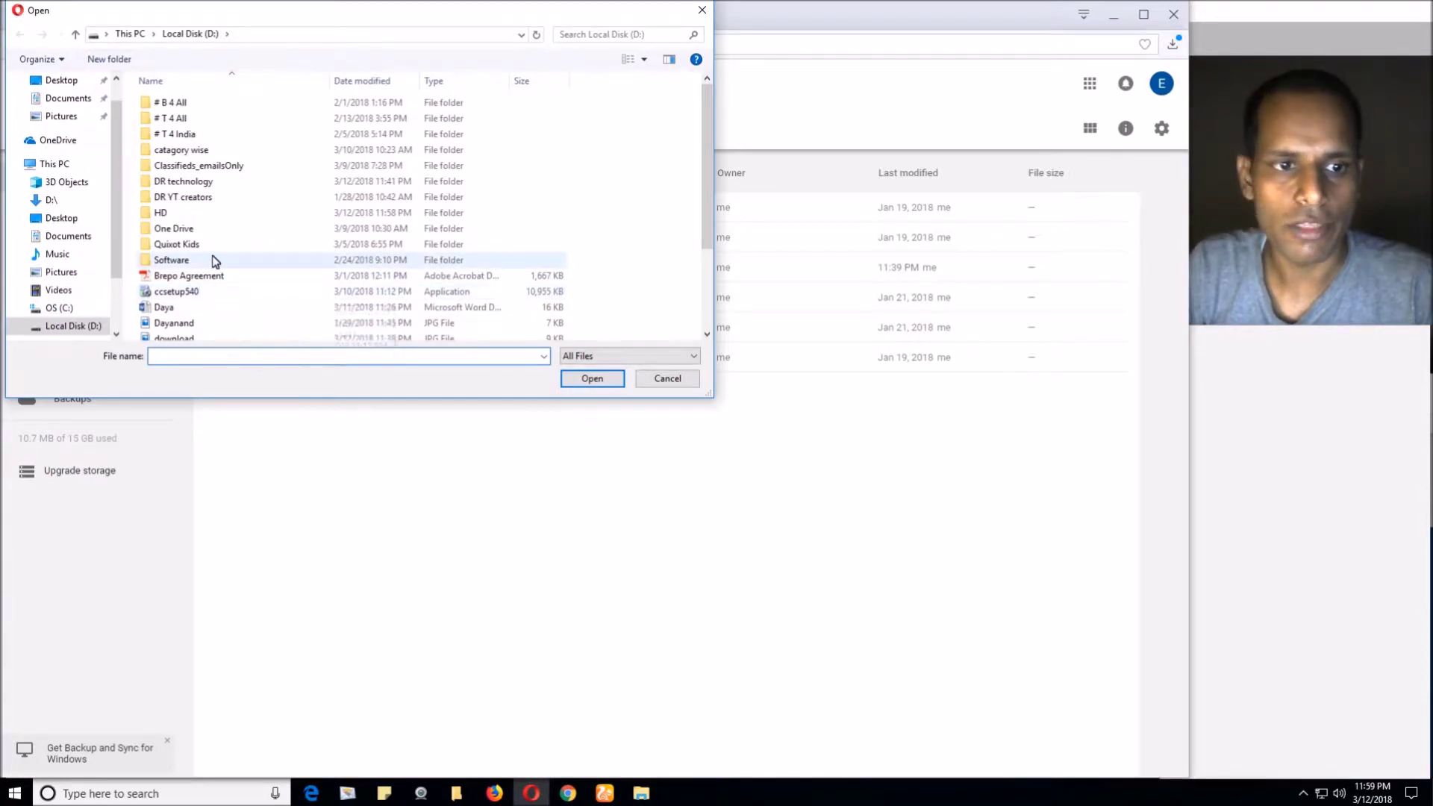
{"action": "scroll", "coordinate": [215, 260], "scroll_direction": "down", "scroll_amount": 3}
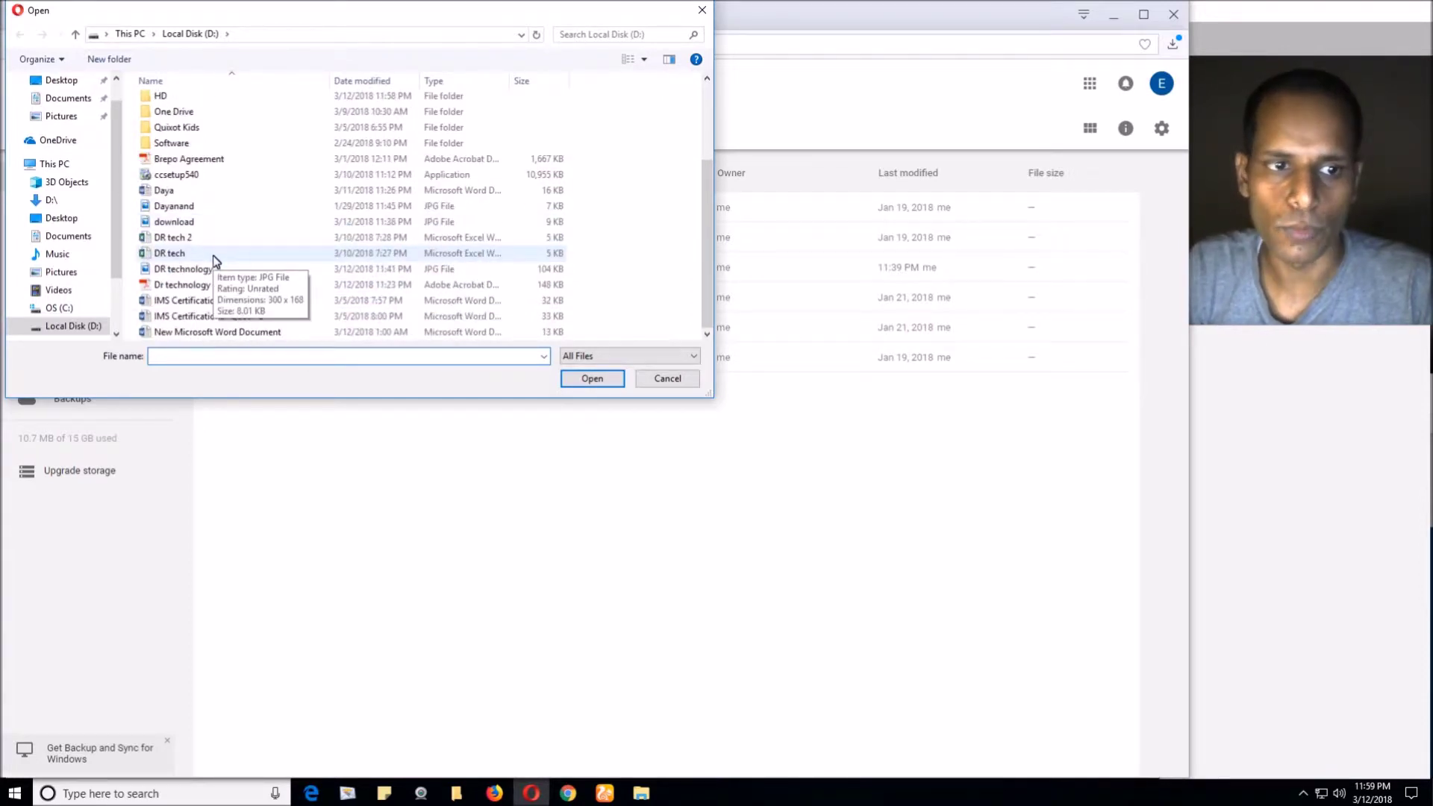
{"action": "left_click", "coordinate": [182, 272]}
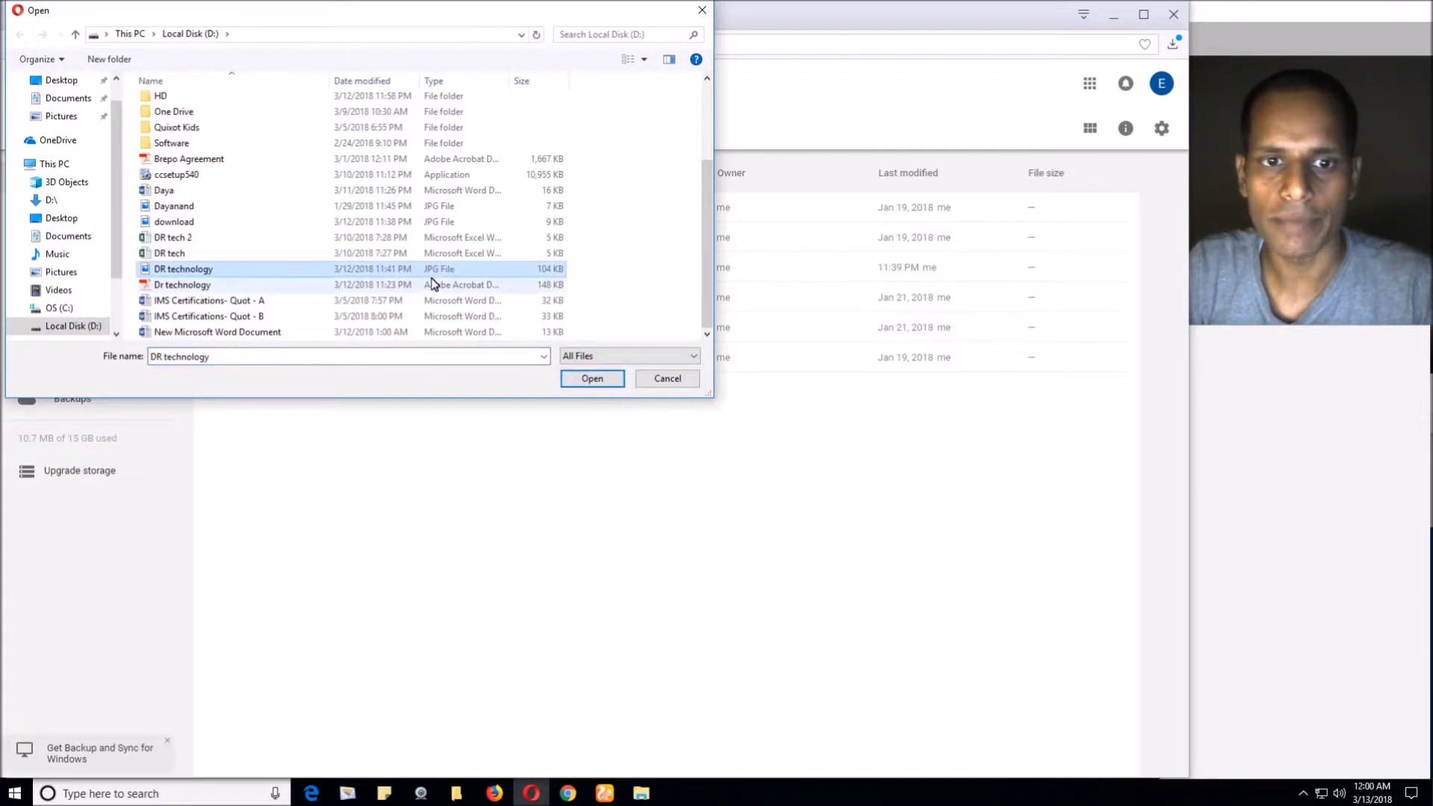
{"action": "left_click", "coordinate": [593, 387]}
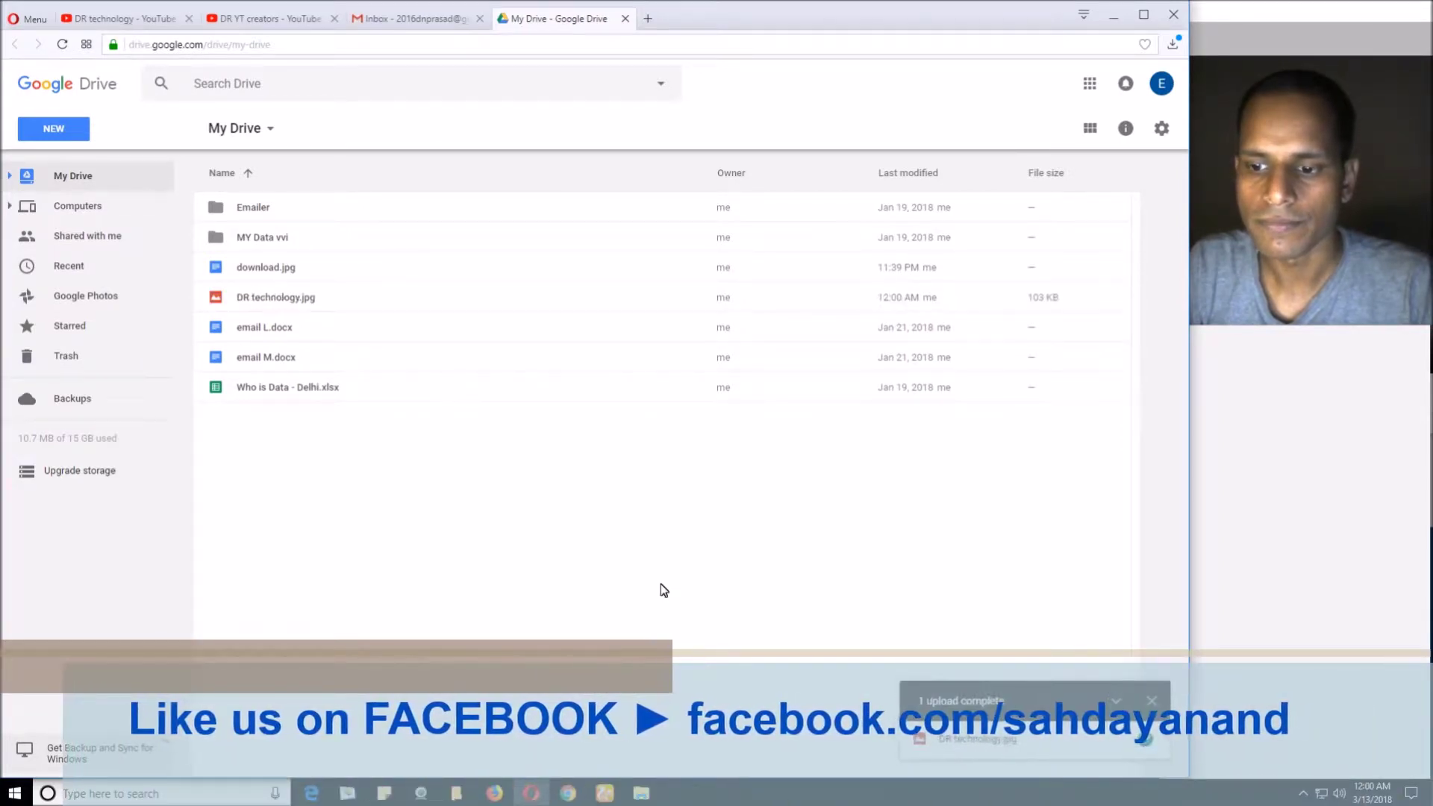
- Dismiss the upload notice and open DR technology.jpg with Google Docs
{"action": "left_click", "coordinate": [1152, 702]}
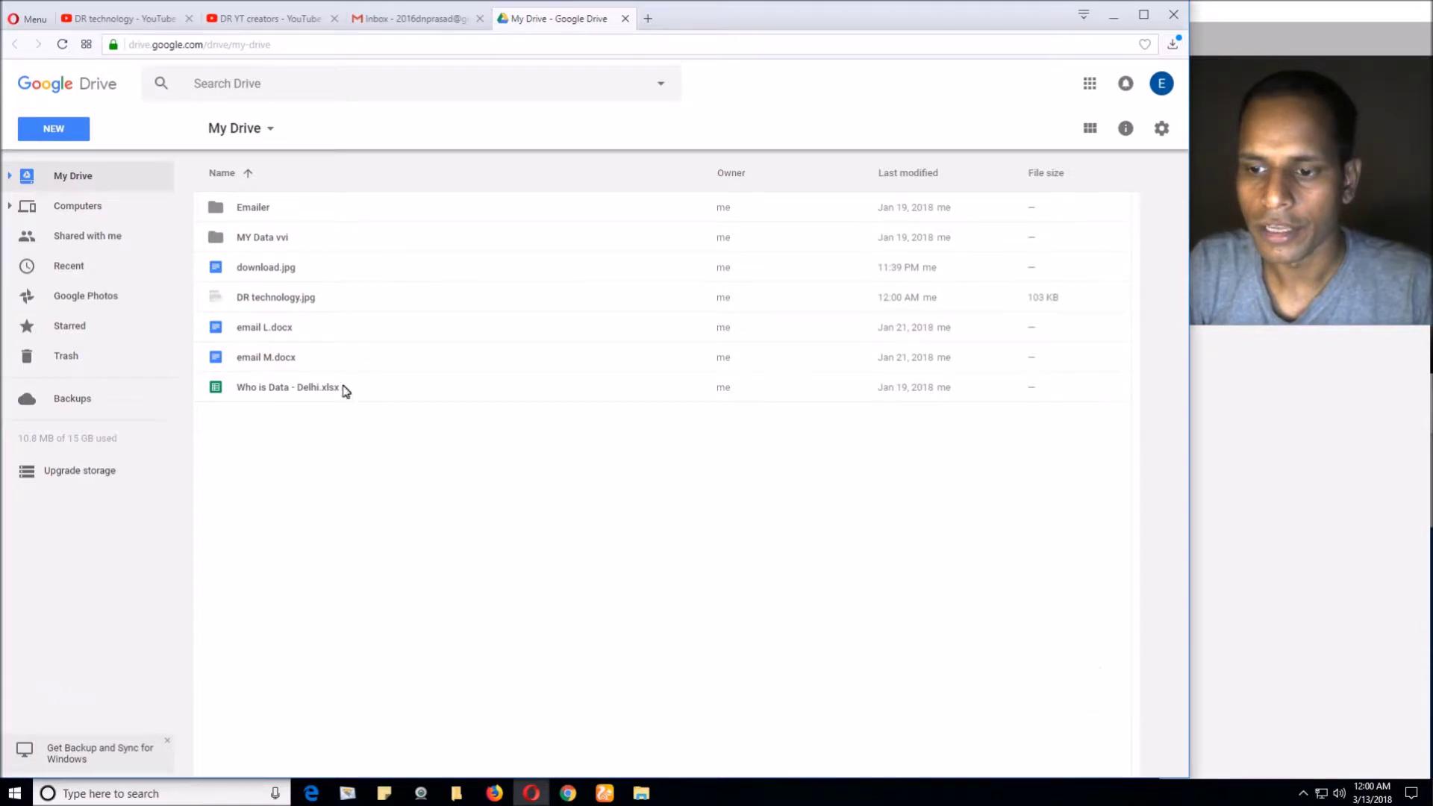
{"action": "left_click", "coordinate": [277, 304]}
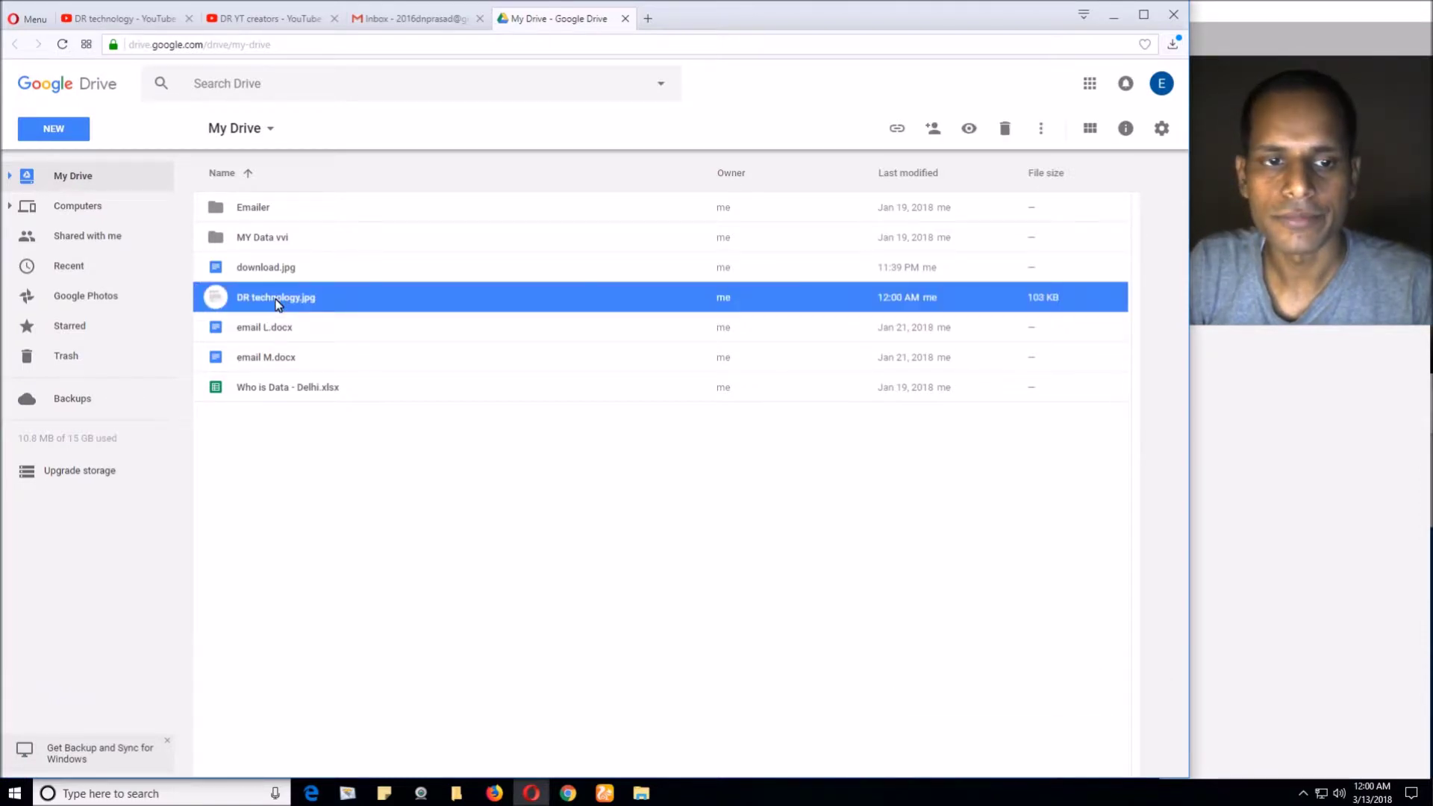
{"action": "right_click", "coordinate": [277, 298]}
{"action": "mouse_move", "coordinate": [346, 345]}
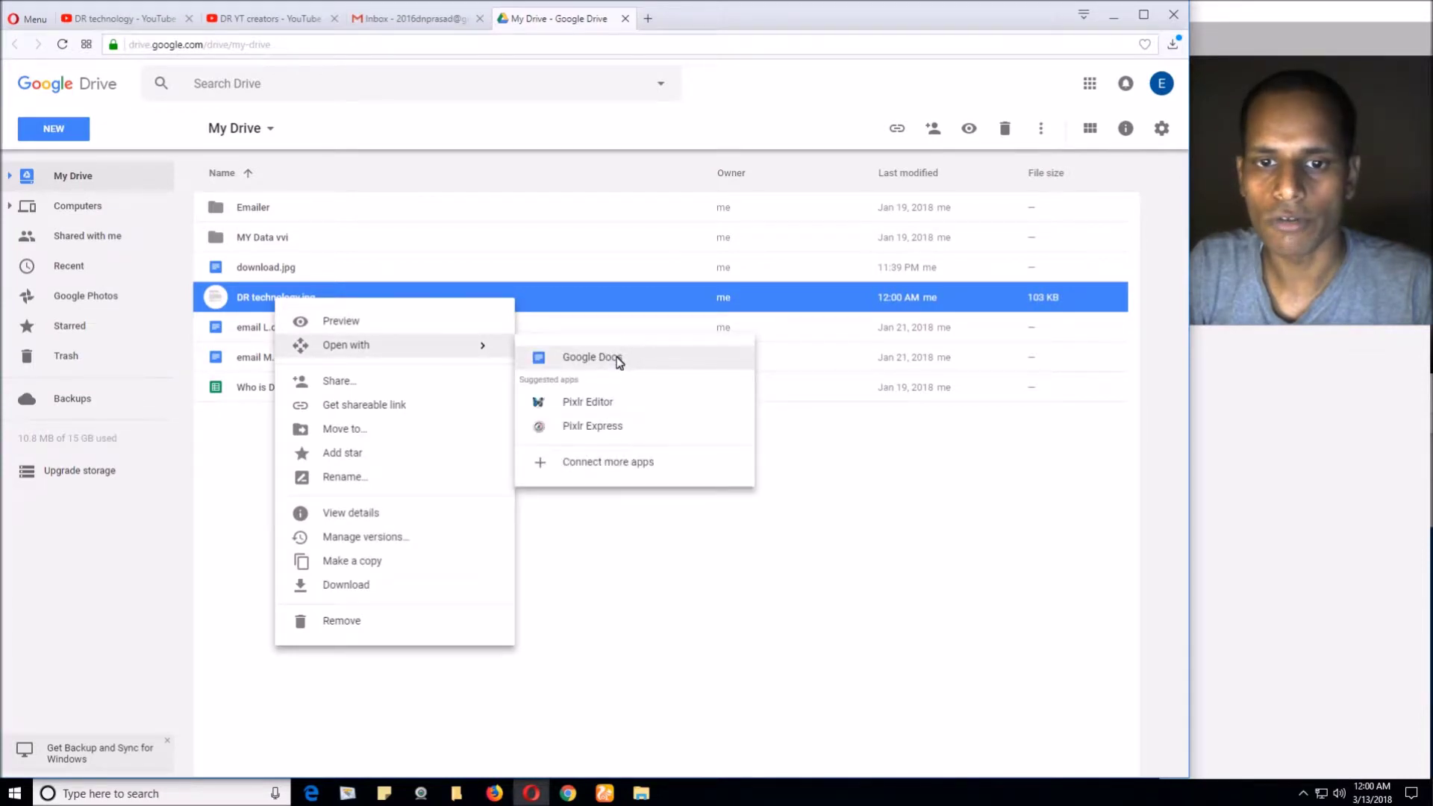
{"action": "left_click", "coordinate": [619, 361]}
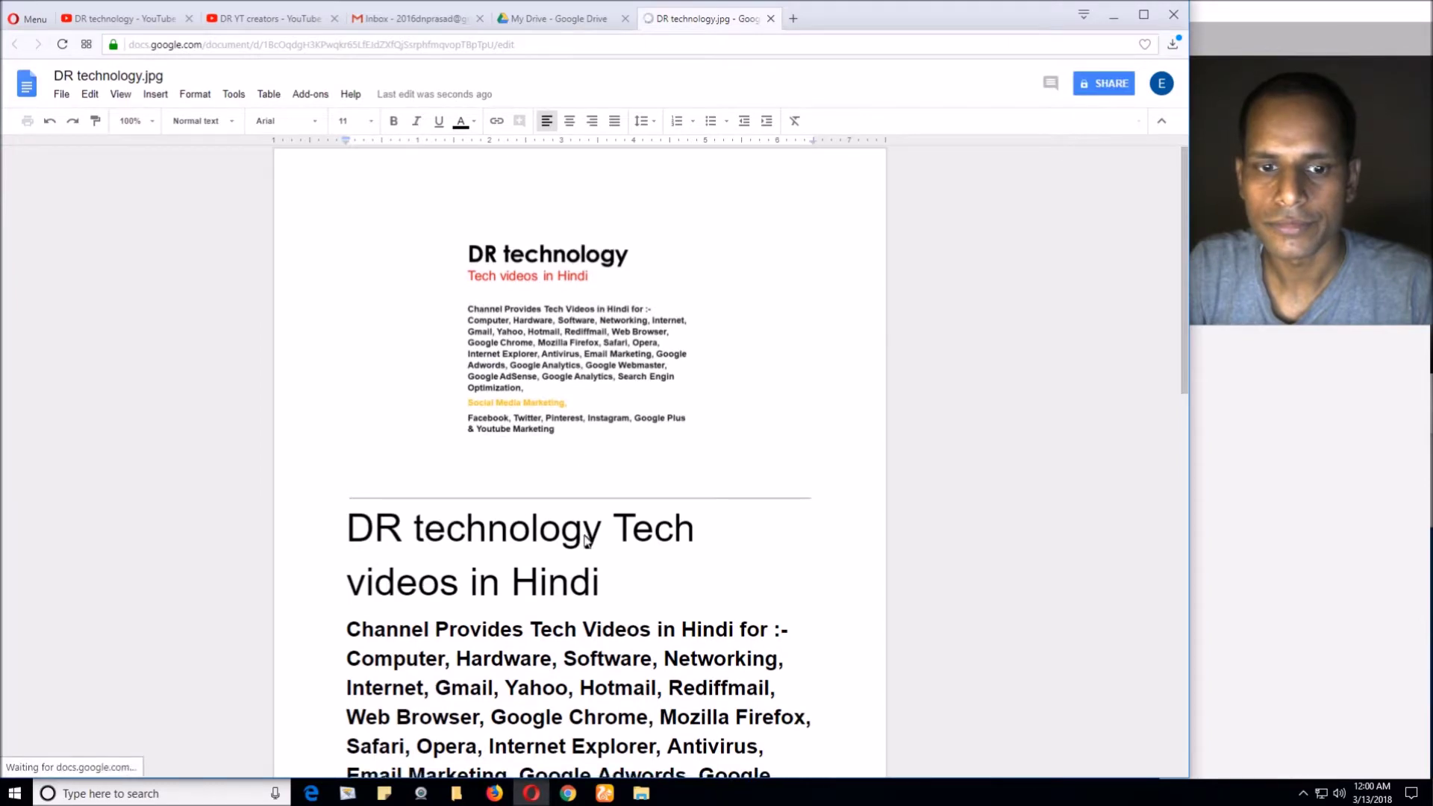
- Cut the original picture from the top of the document
{"action": "scroll", "coordinate": [470, 711], "scroll_direction": "down", "scroll_amount": 4}
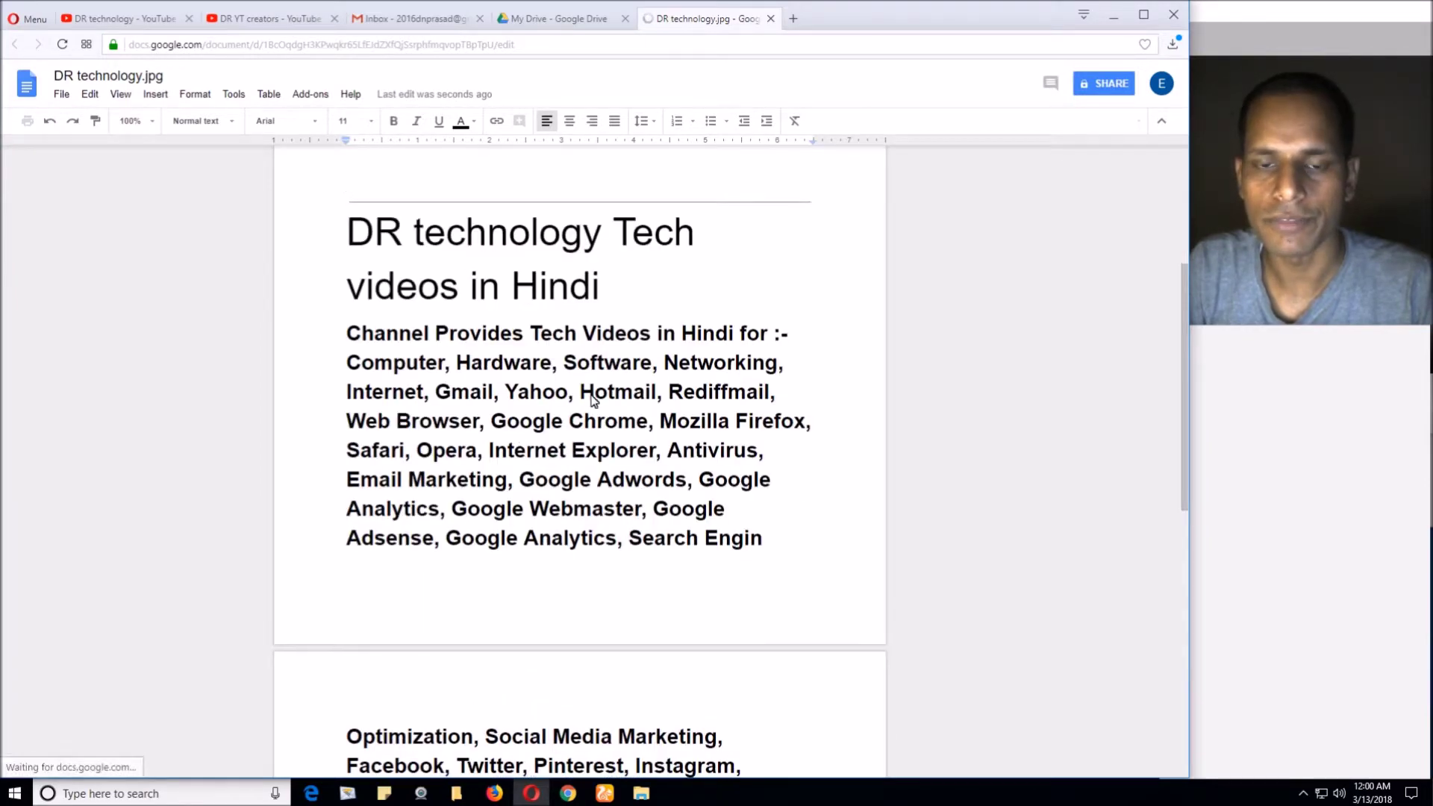
{"action": "scroll", "coordinate": [592, 400], "scroll_direction": "down", "scroll_amount": 1}
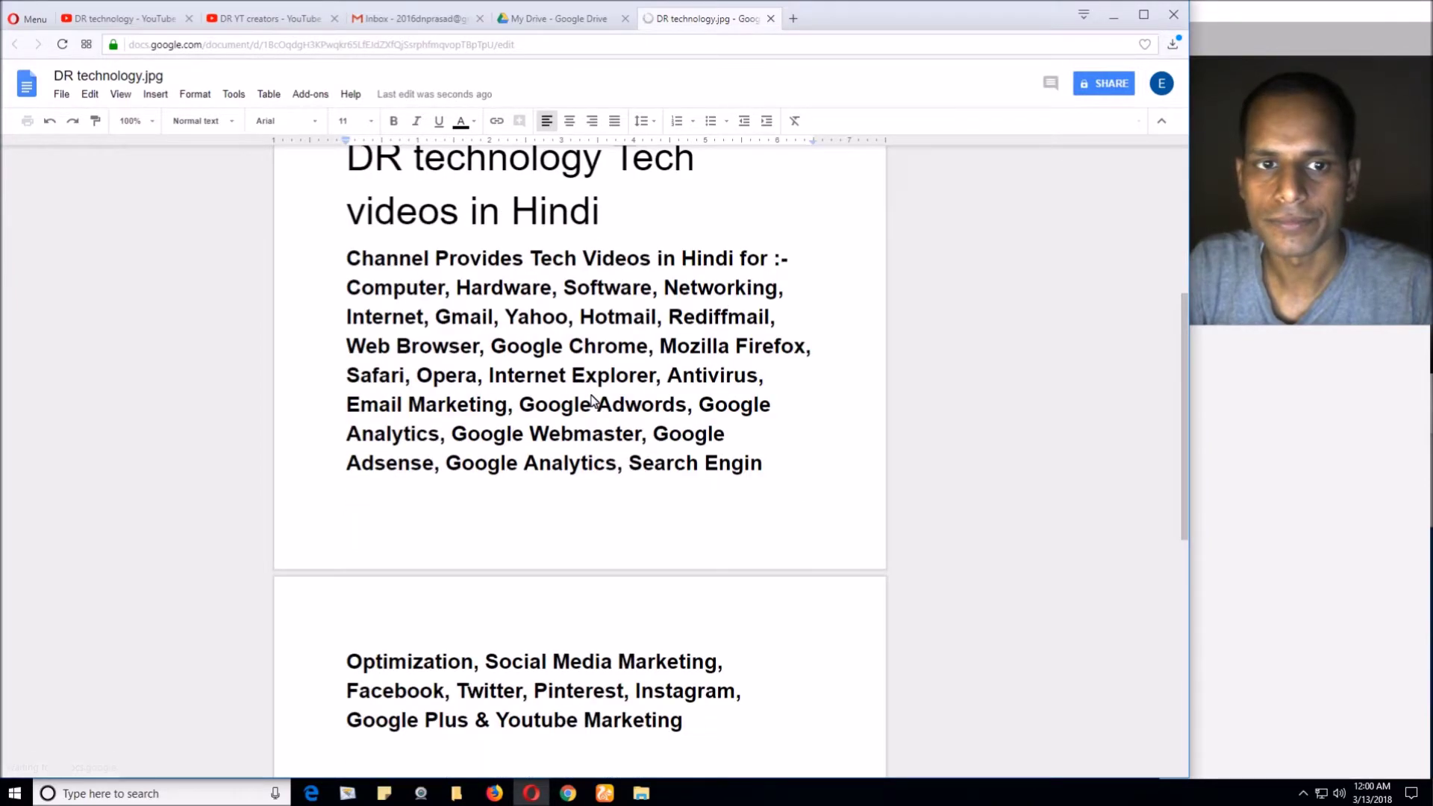
{"action": "scroll", "coordinate": [592, 401], "scroll_direction": "up", "scroll_amount": 3}
{"action": "scroll", "coordinate": [593, 400], "scroll_direction": "up", "scroll_amount": 2}
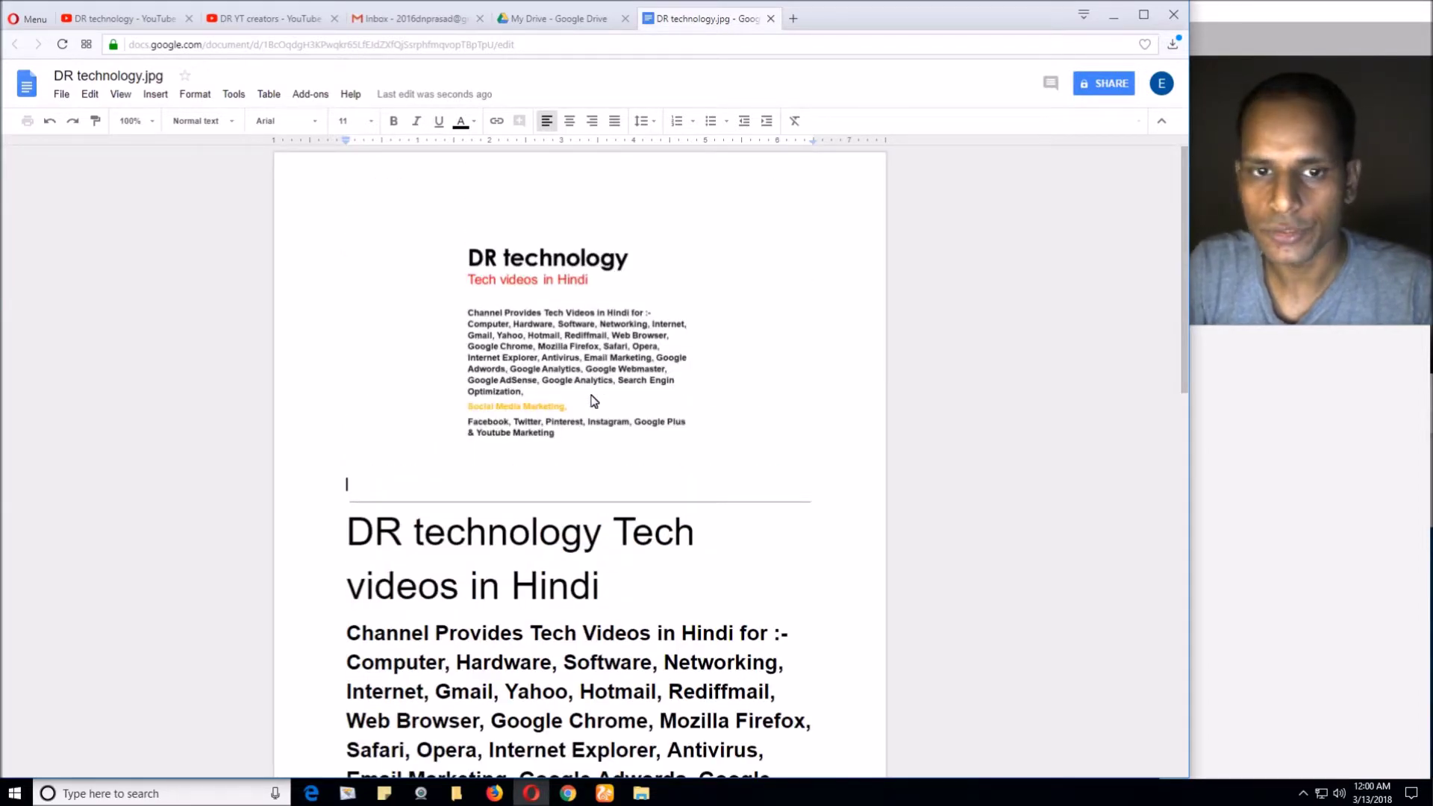
{"action": "left_click", "coordinate": [524, 321]}
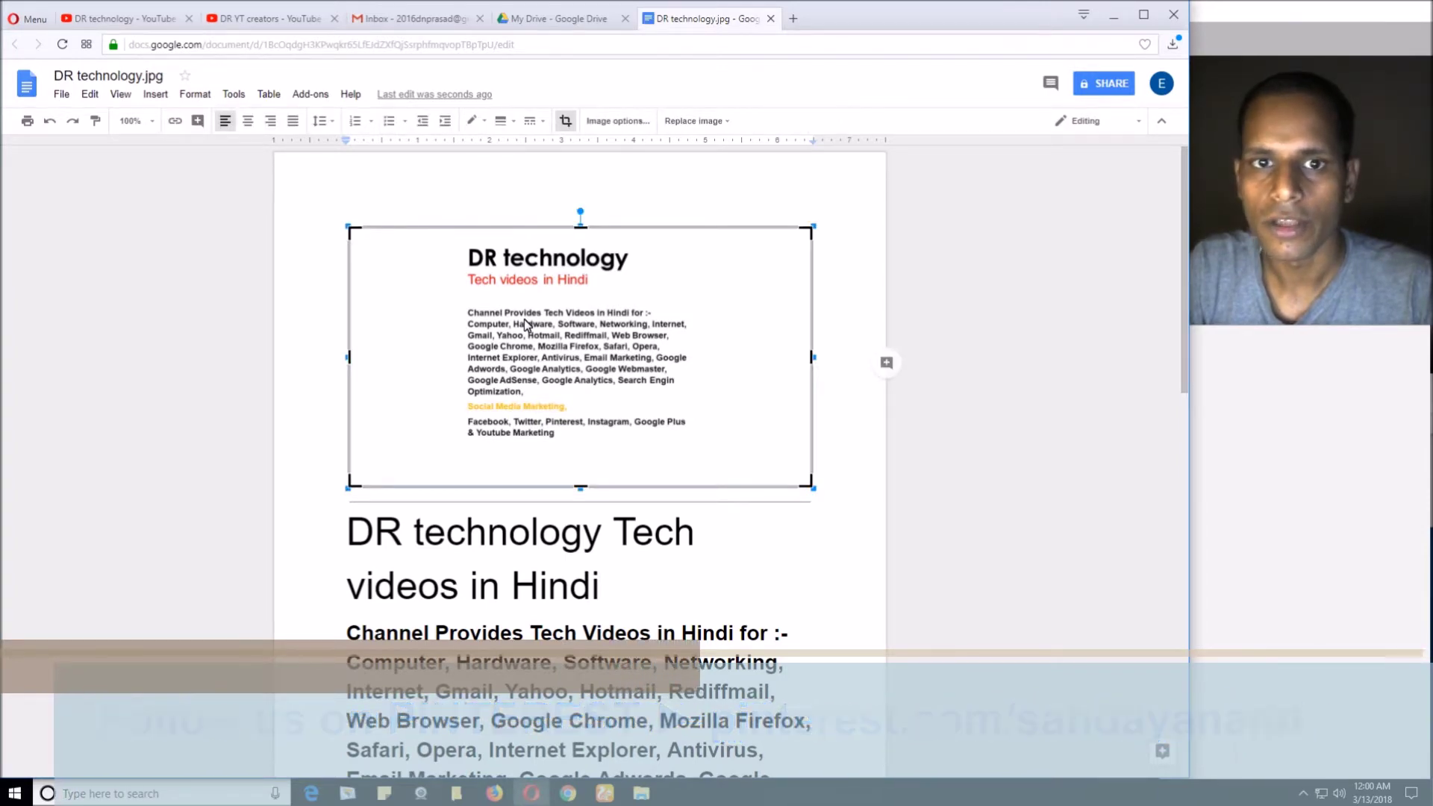
{"action": "right_click", "coordinate": [525, 323]}
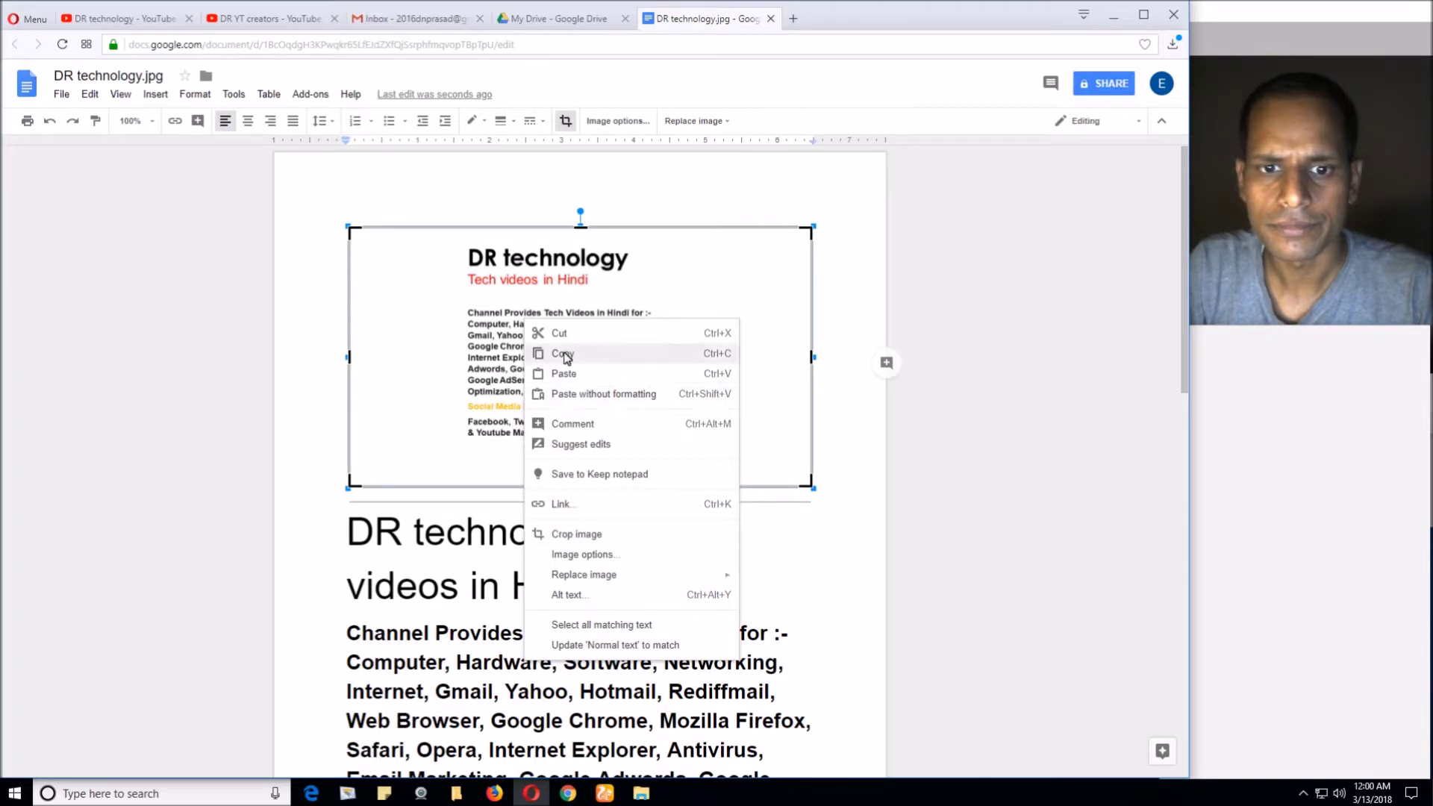
{"action": "left_click", "coordinate": [561, 337]}
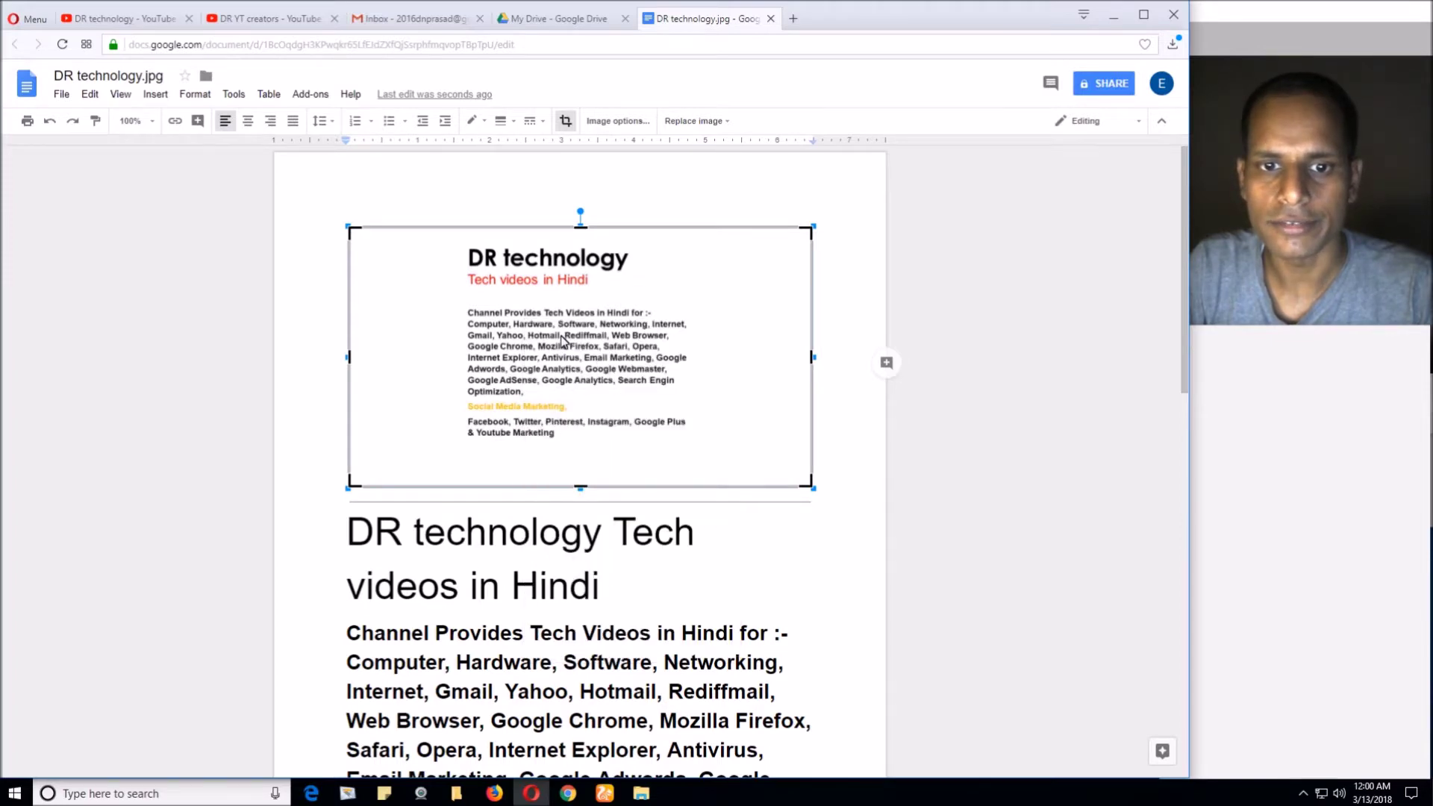
- Cut the horizontal divider line above the converted text
{"action": "left_click", "coordinate": [566, 237]}
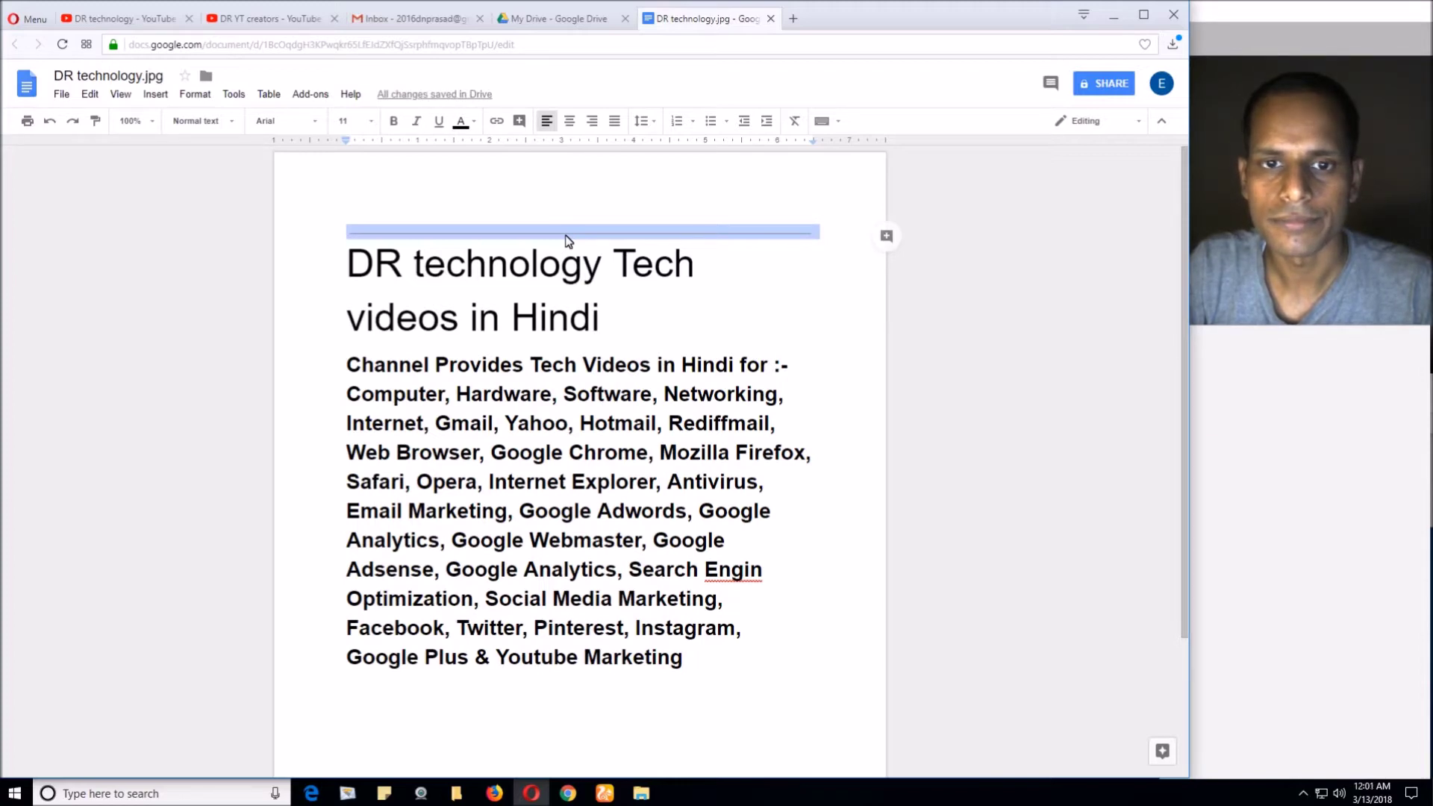
{"action": "right_click", "coordinate": [567, 241]}
{"action": "left_click", "coordinate": [586, 252]}
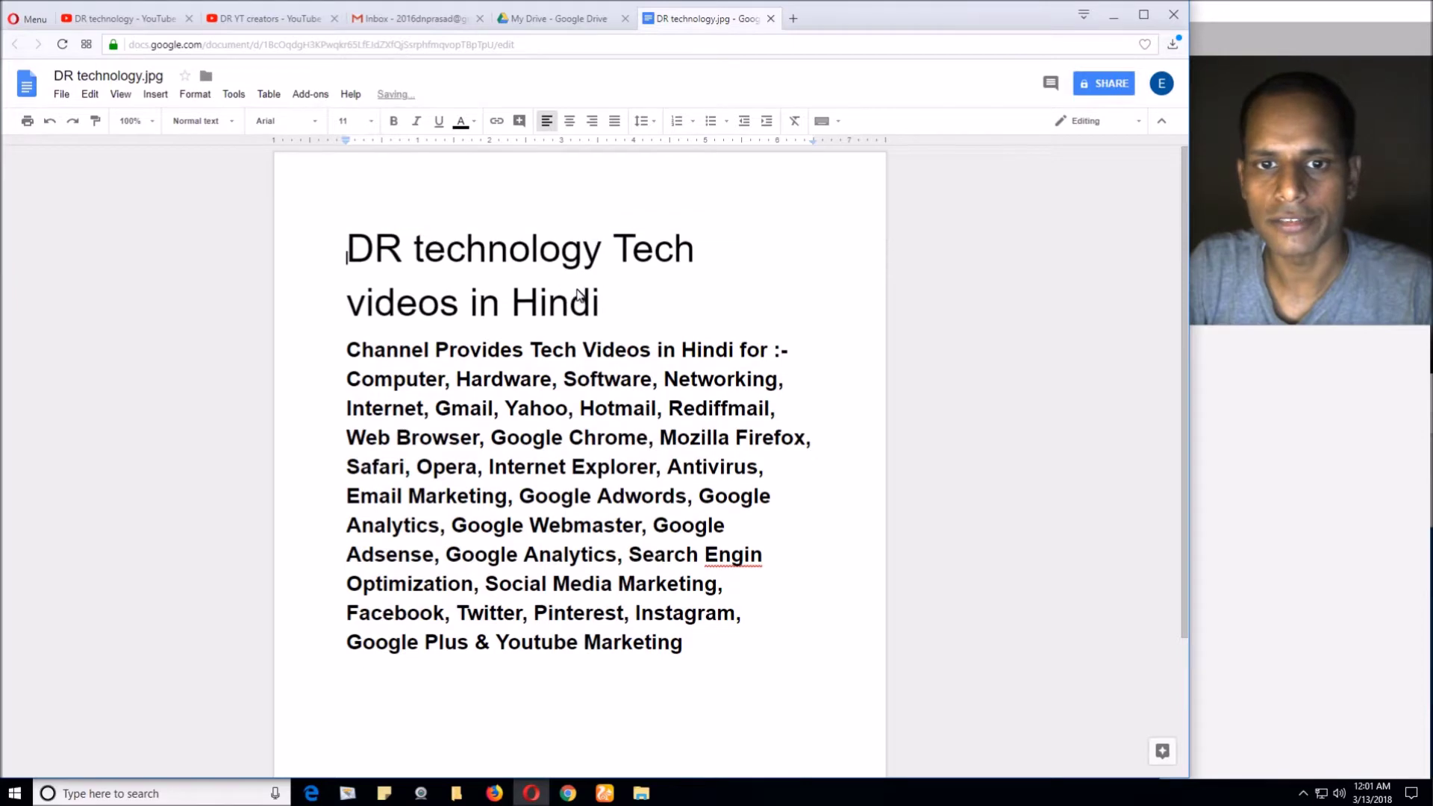
- Download the document as Microsoft Word (.docx) to Local Disk (D:) under a new file name
{"action": "left_click", "coordinate": [62, 100]}
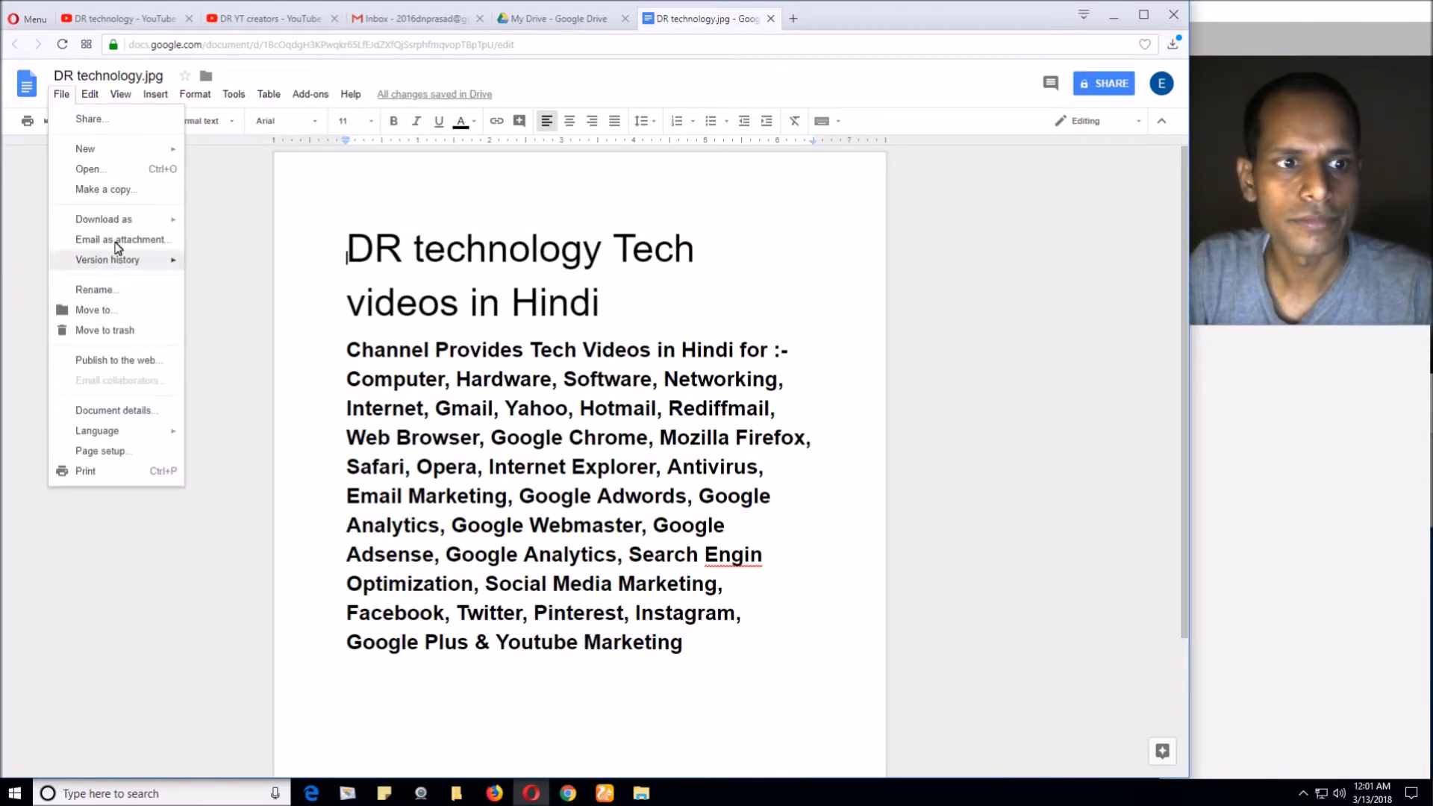
{"action": "mouse_move", "coordinate": [103, 219]}
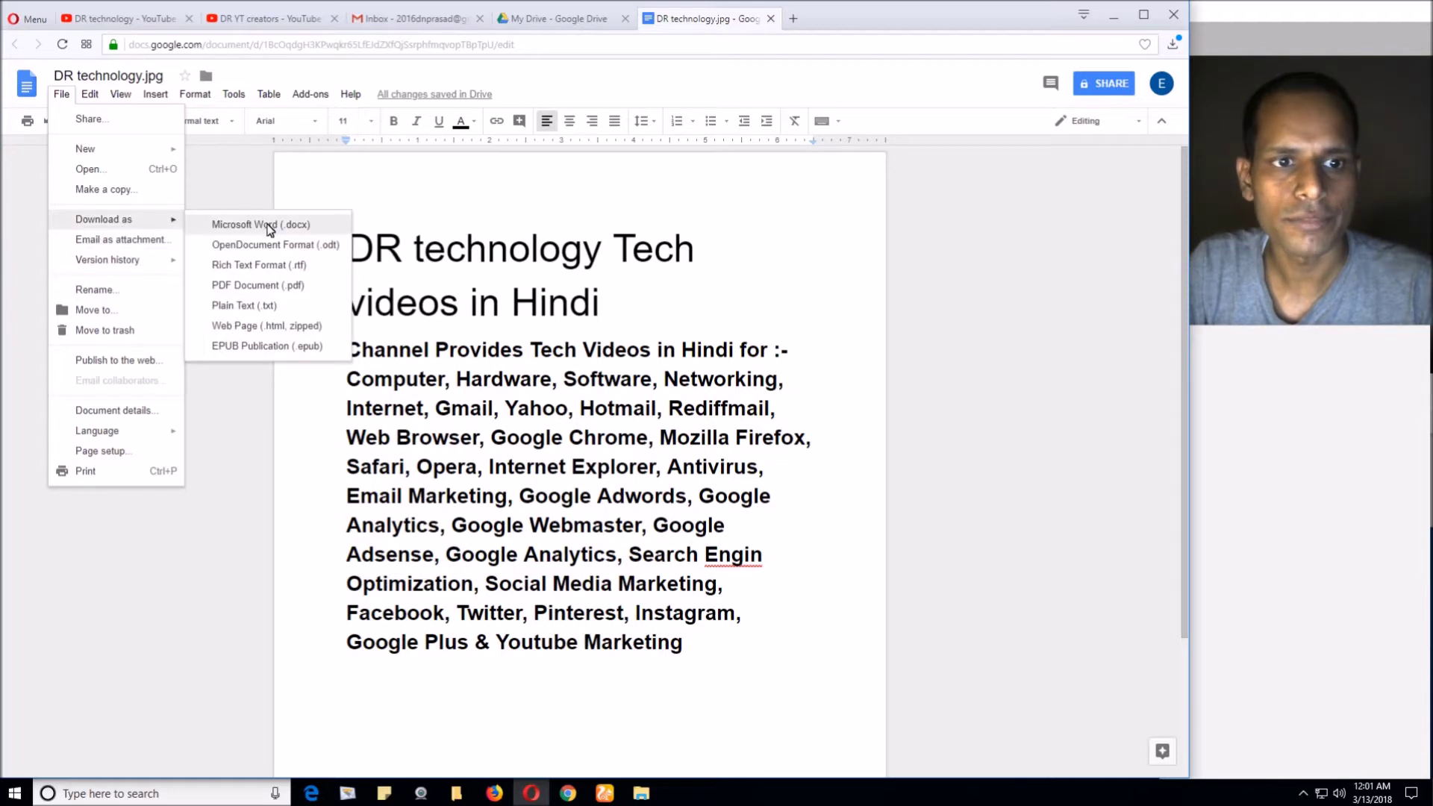
{"action": "left_click", "coordinate": [270, 226]}
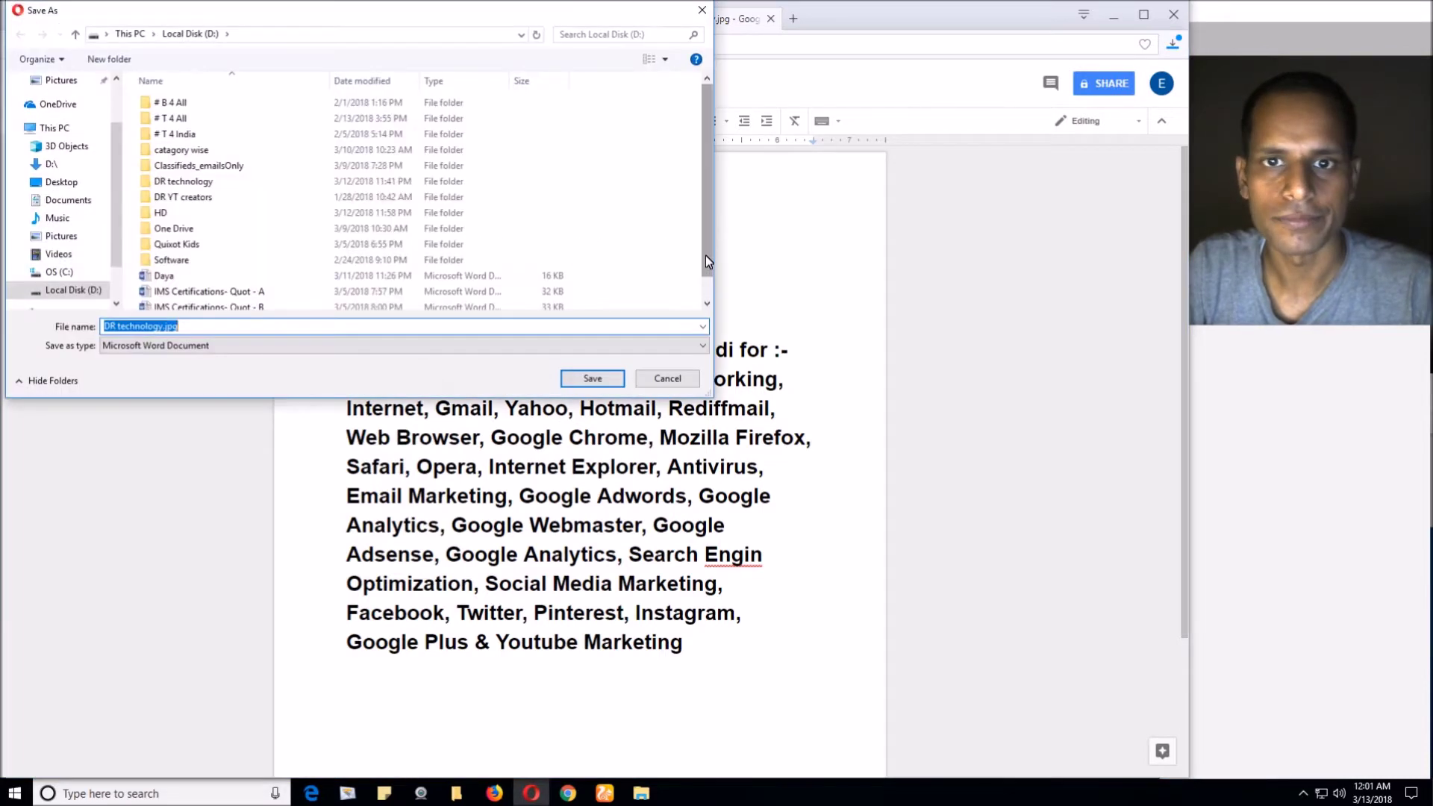
{"action": "left_click", "coordinate": [219, 334]}
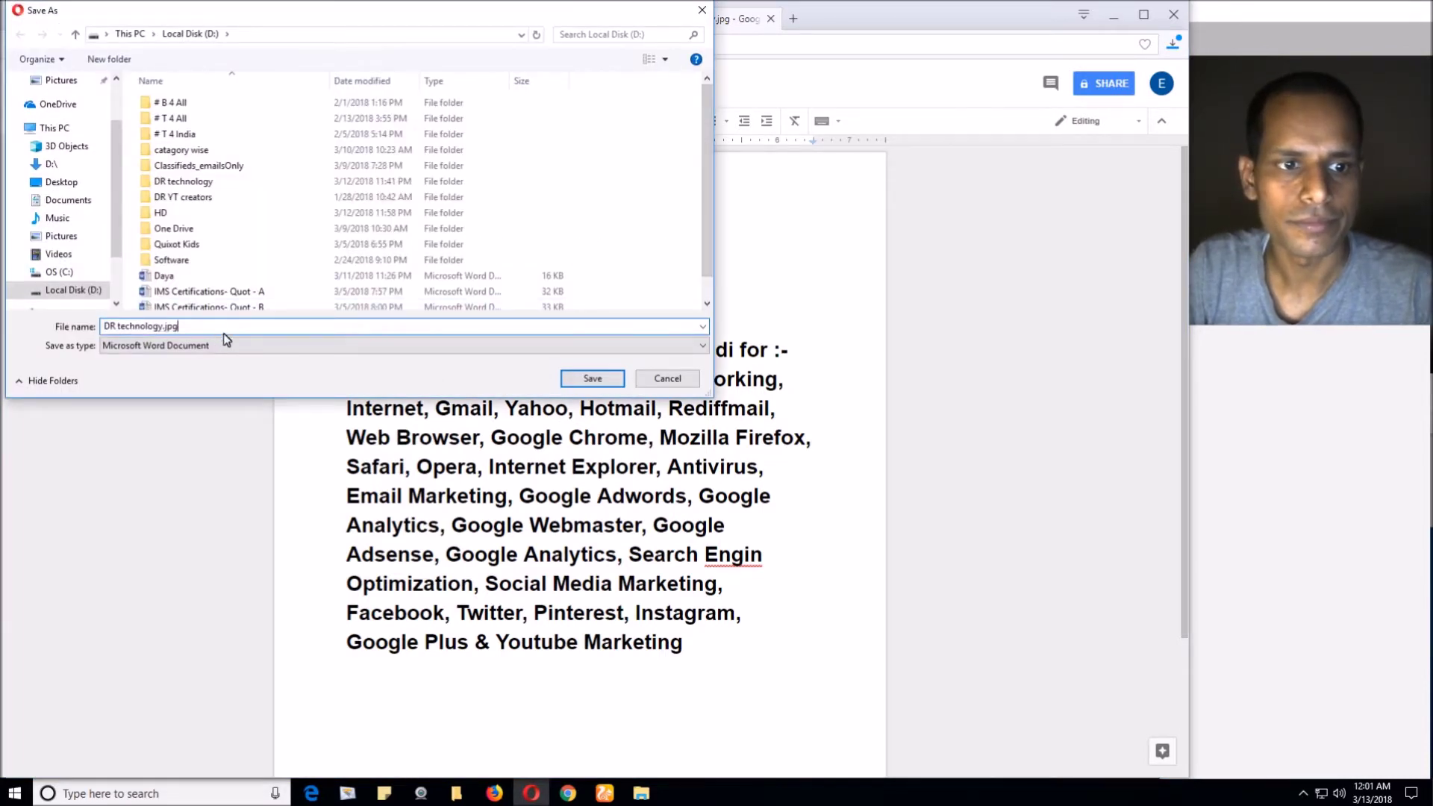
{"action": "key", "text": "BackSpace"}
{"action": "key", "text": "BackSpace"}
{"action": "key", "text": "BackSpace"}
{"action": "key", "text": "BackSpace"}
{"action": "key", "text": "BackSpace"}
{"action": "key", "text": "BackSpace"}
{"action": "key", "text": "BackSpace"}
{"action": "key", "text": "BackSpace"}
{"action": "key", "text": "BackSpace"}
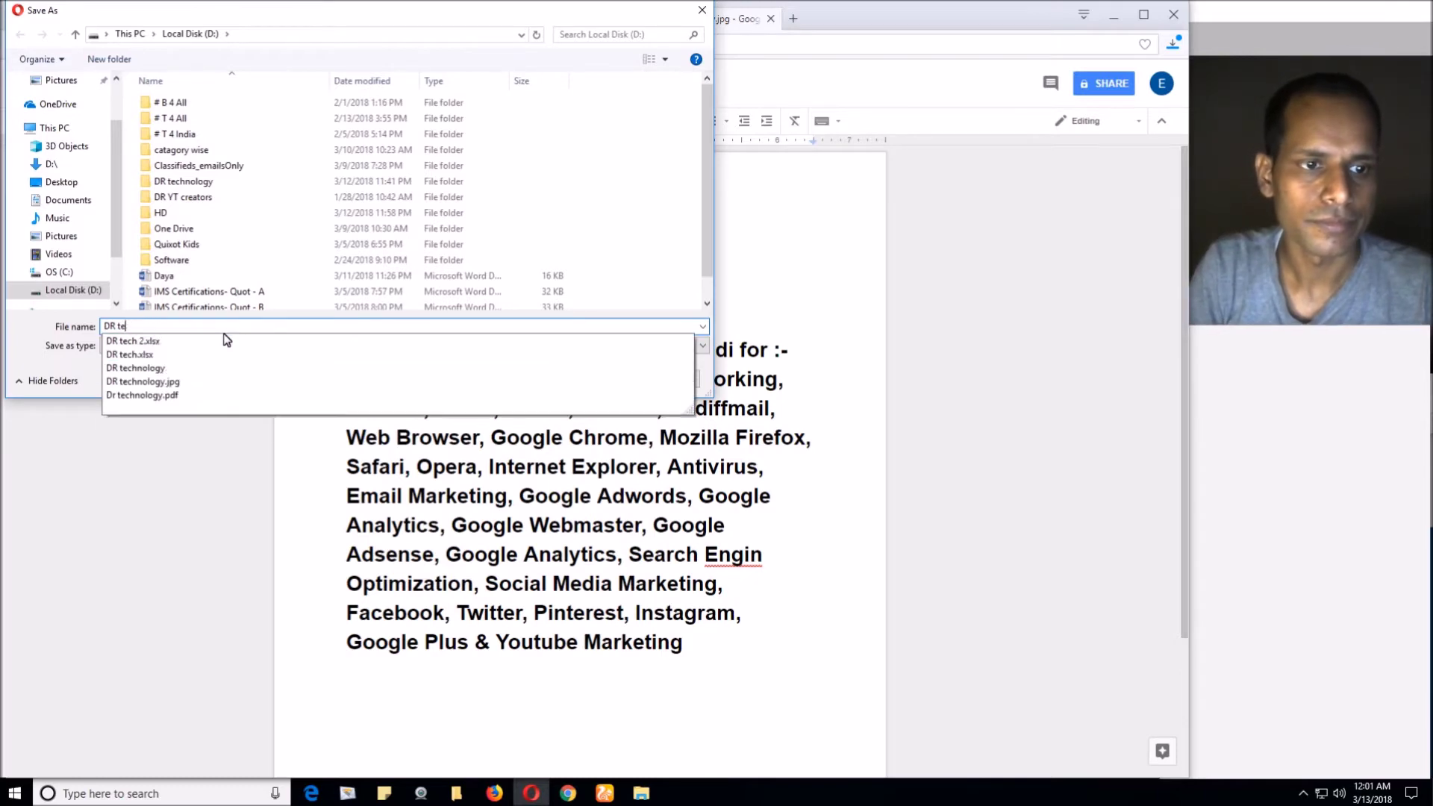
{"action": "key", "text": "BackSpace"}
{"action": "key", "text": "BackSpace"}
{"action": "type", "text": "Dayanand"}
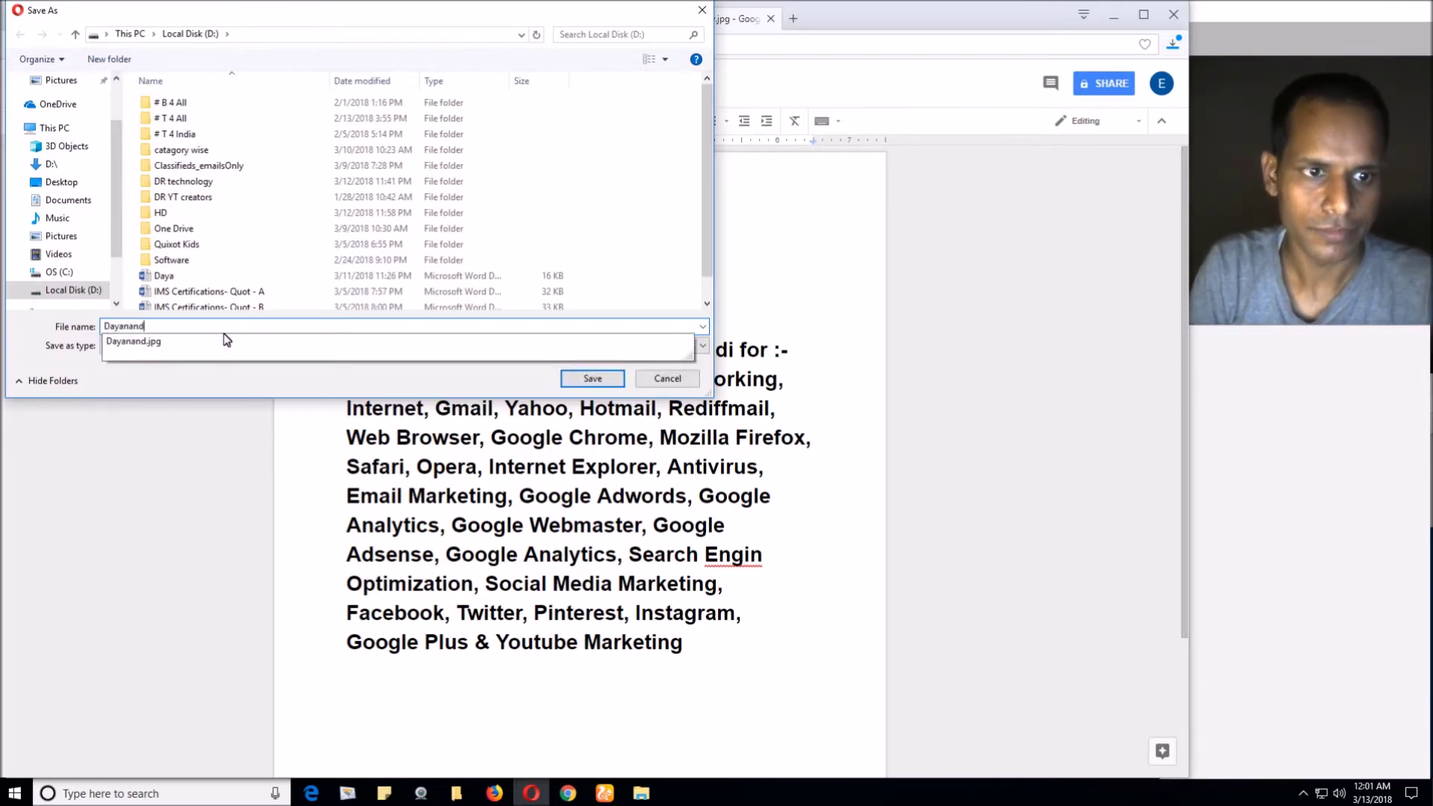
{"action": "left_click", "coordinate": [283, 388]}
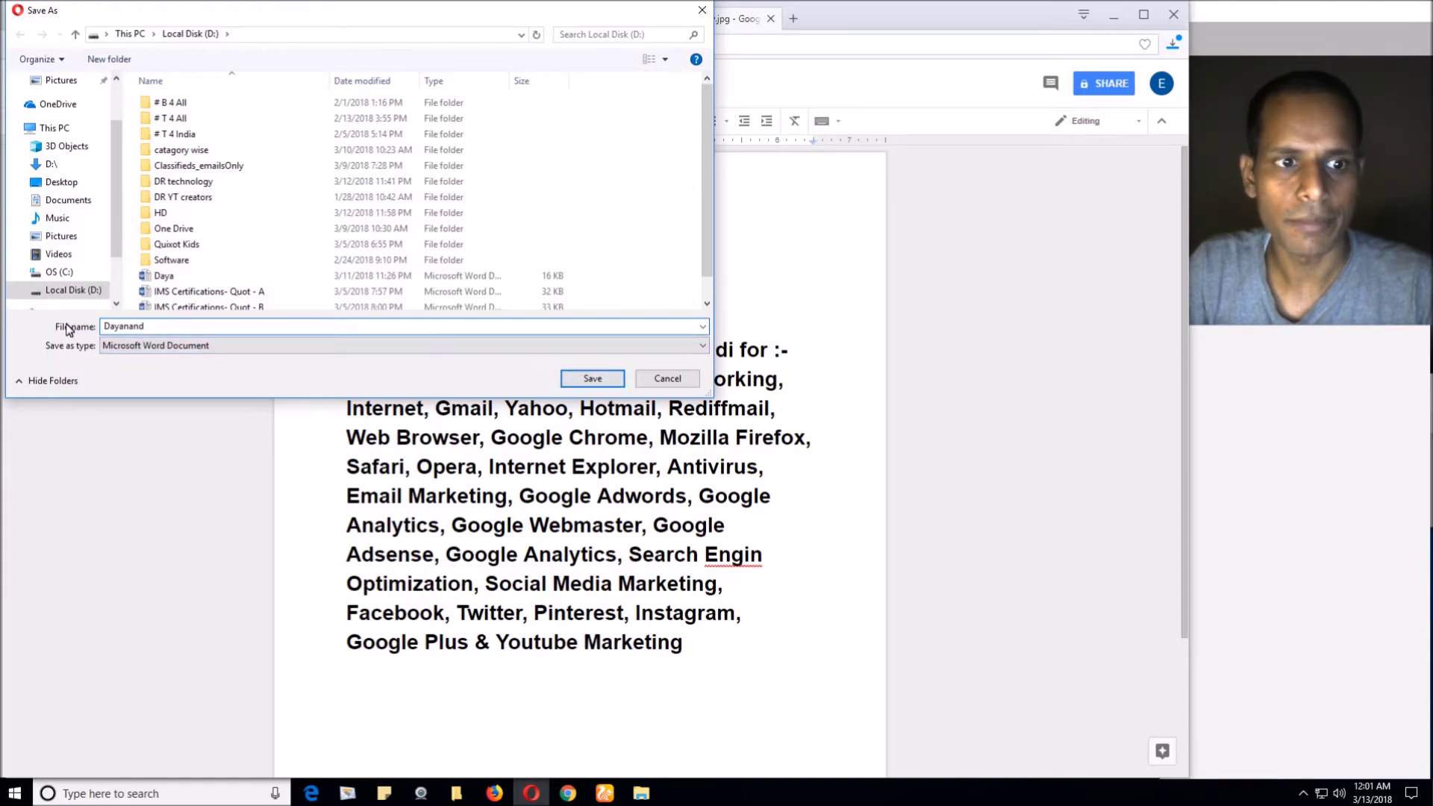
{"action": "left_click", "coordinate": [593, 379]}
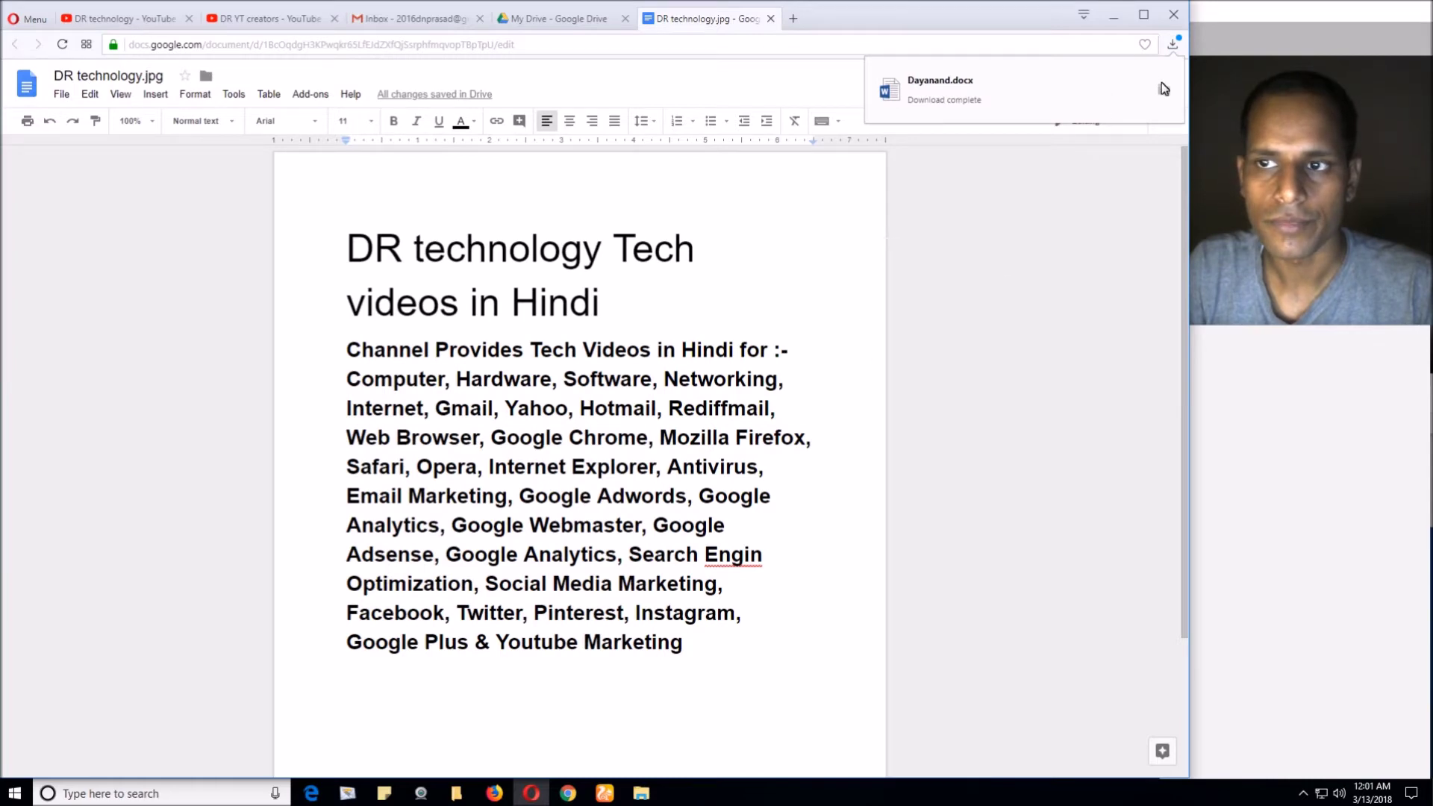
{"action": "left_click", "coordinate": [1164, 89]}
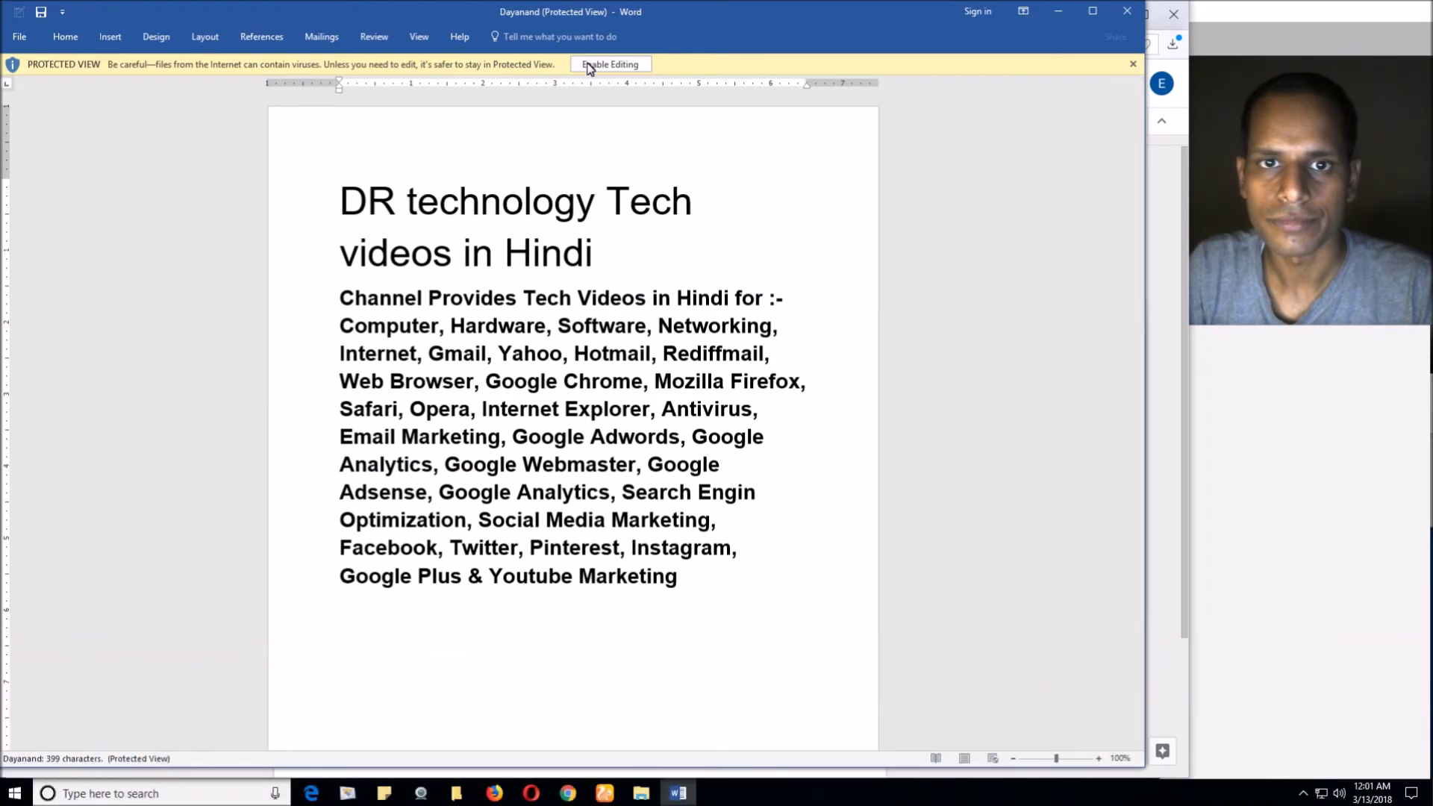
- Enable editing in Word and add an empty line after the heading
{"action": "left_click", "coordinate": [584, 66]}
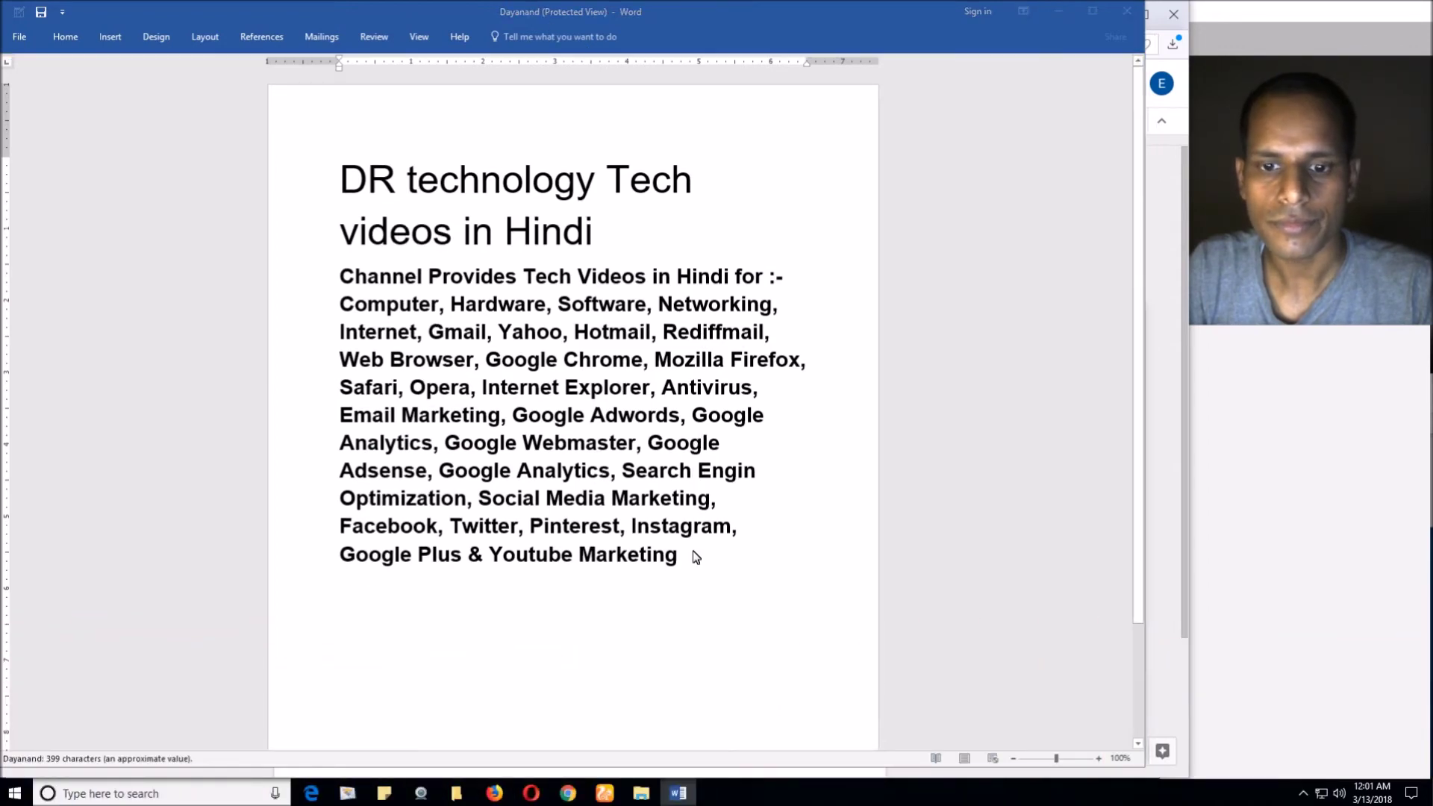
{"action": "left_click", "coordinate": [593, 308]}
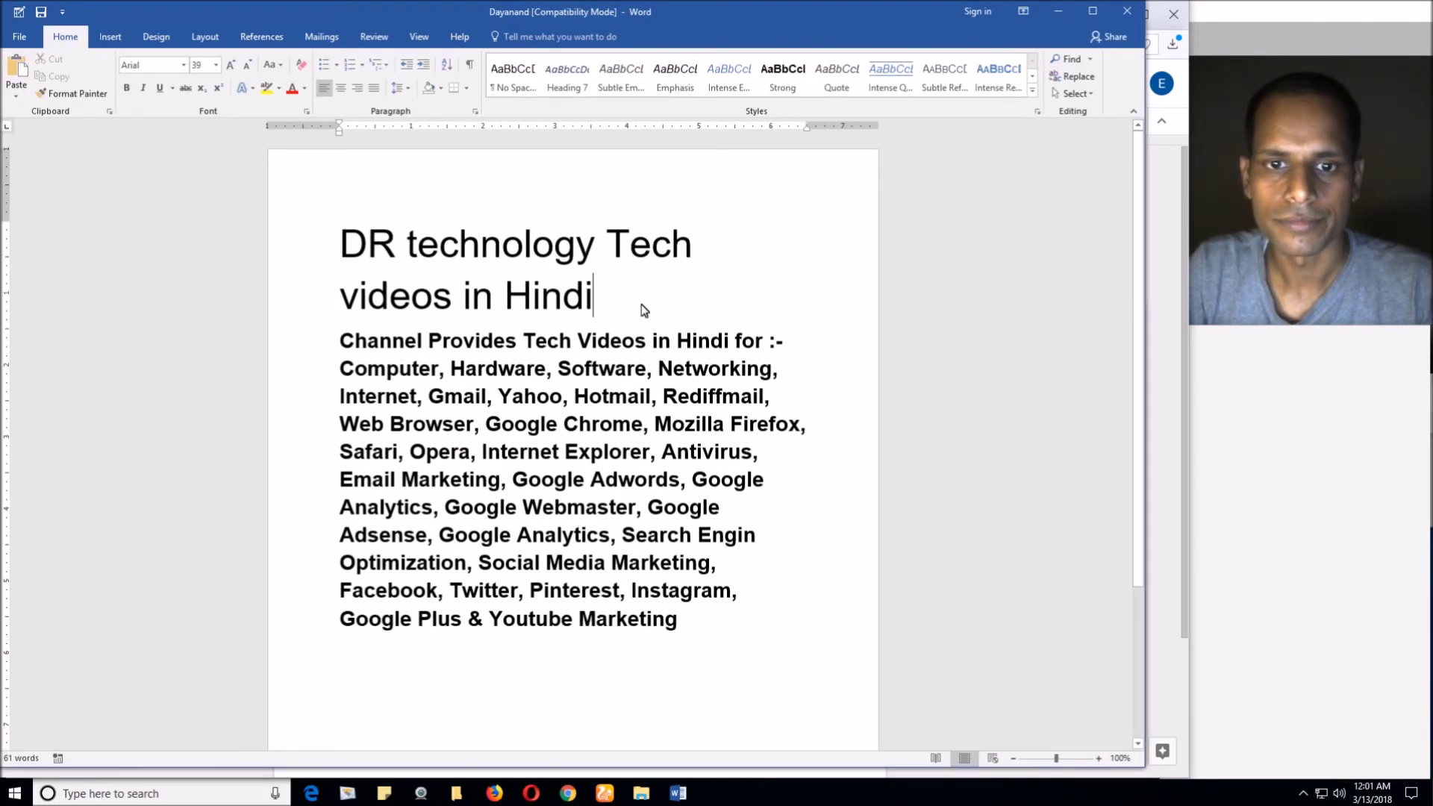
{"action": "key", "text": "Return"}
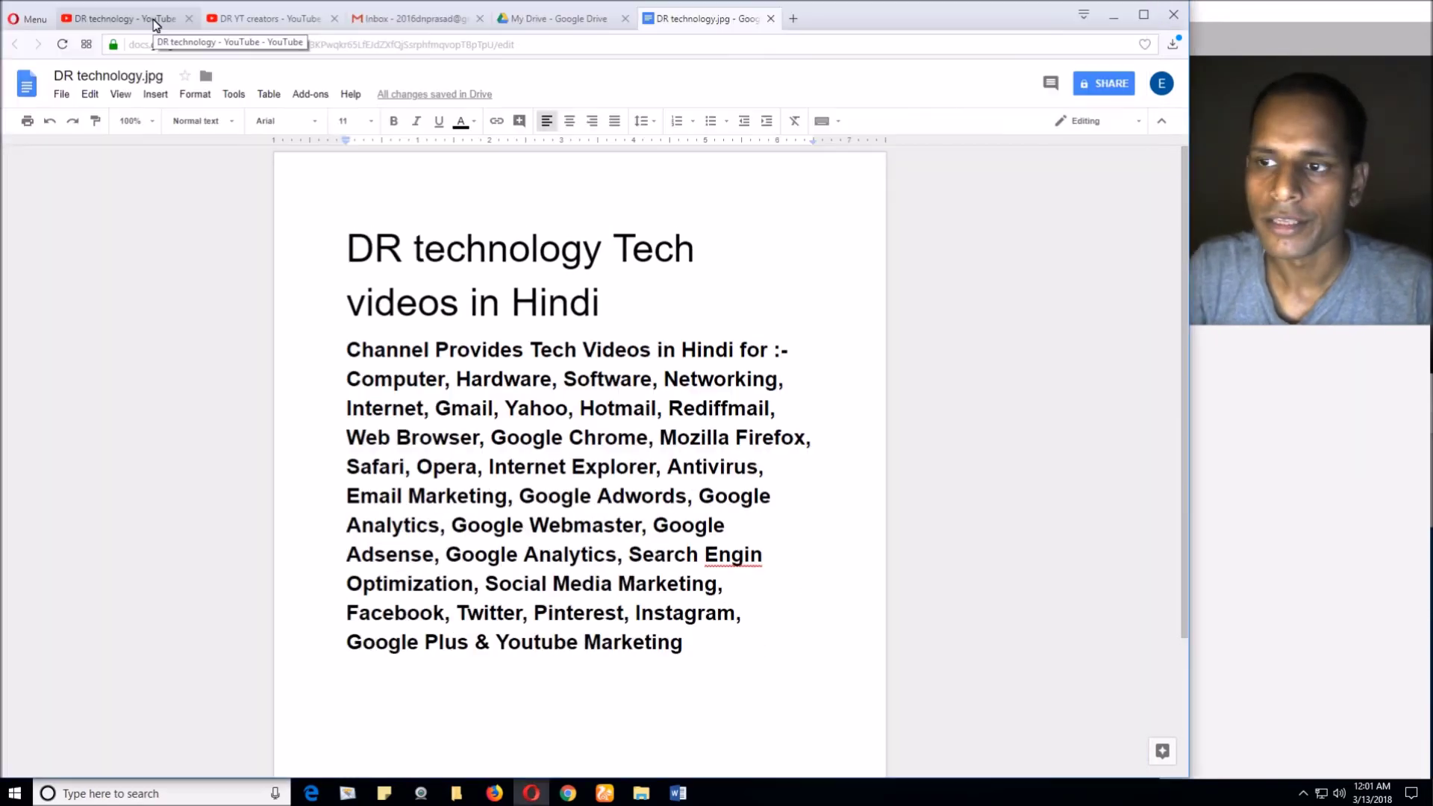
- Return to the DR technology YouTube channel page
{"action": "left_click", "coordinate": [154, 22]}
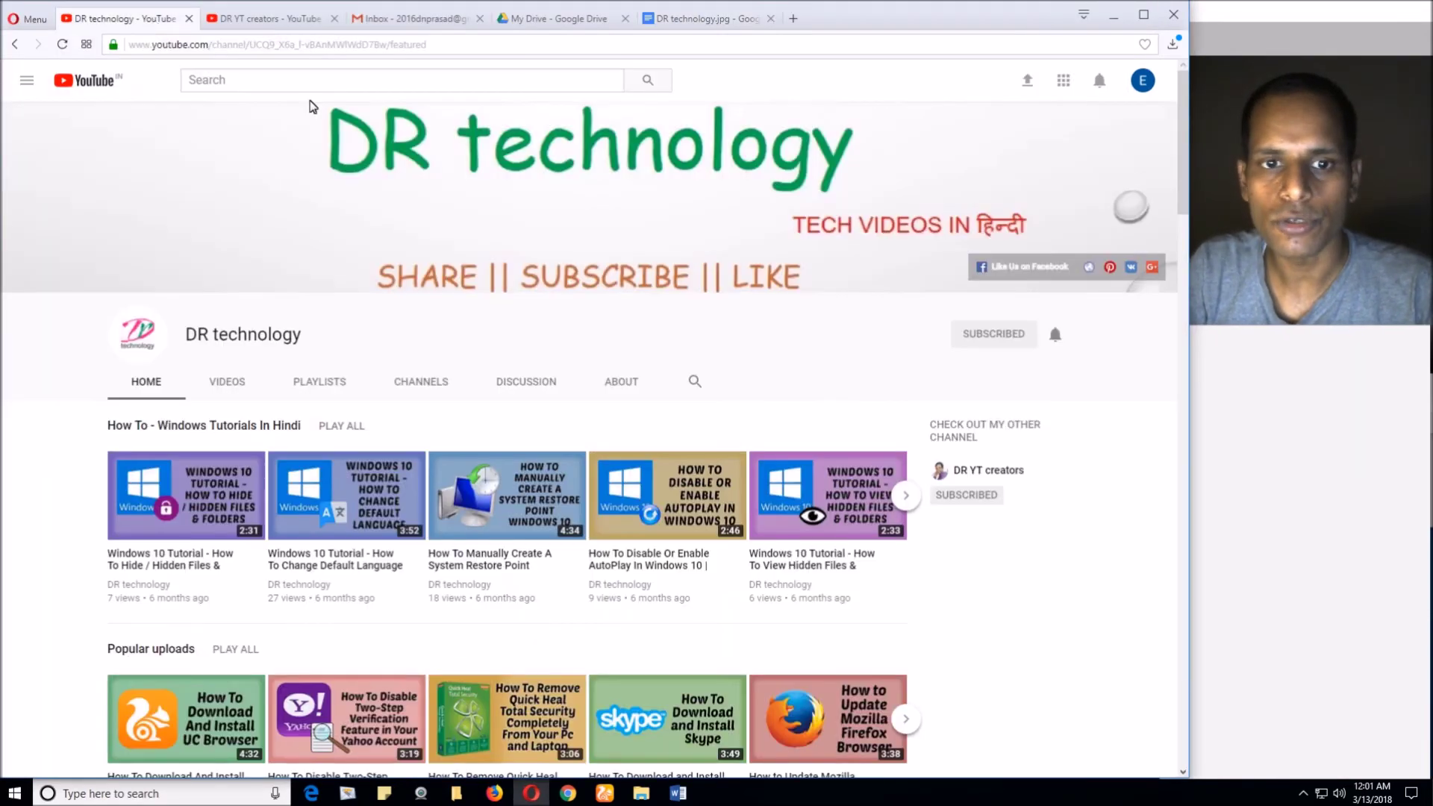